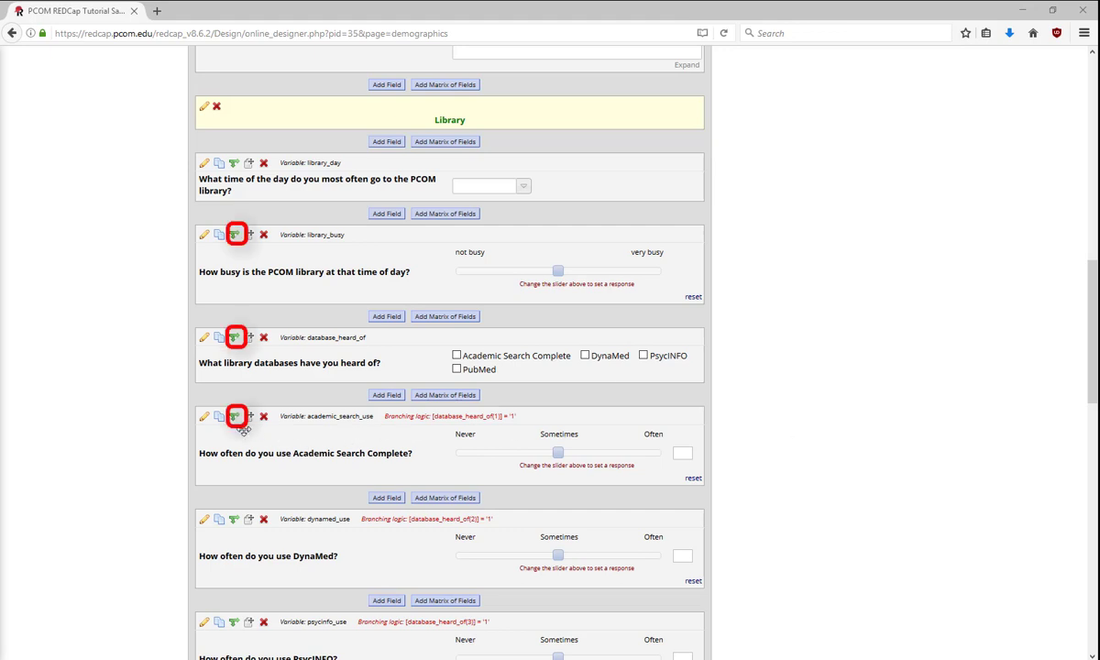
Step: Clear the Advanced Branching Logic Syntax text for academic_search_use
left_click(235, 418)
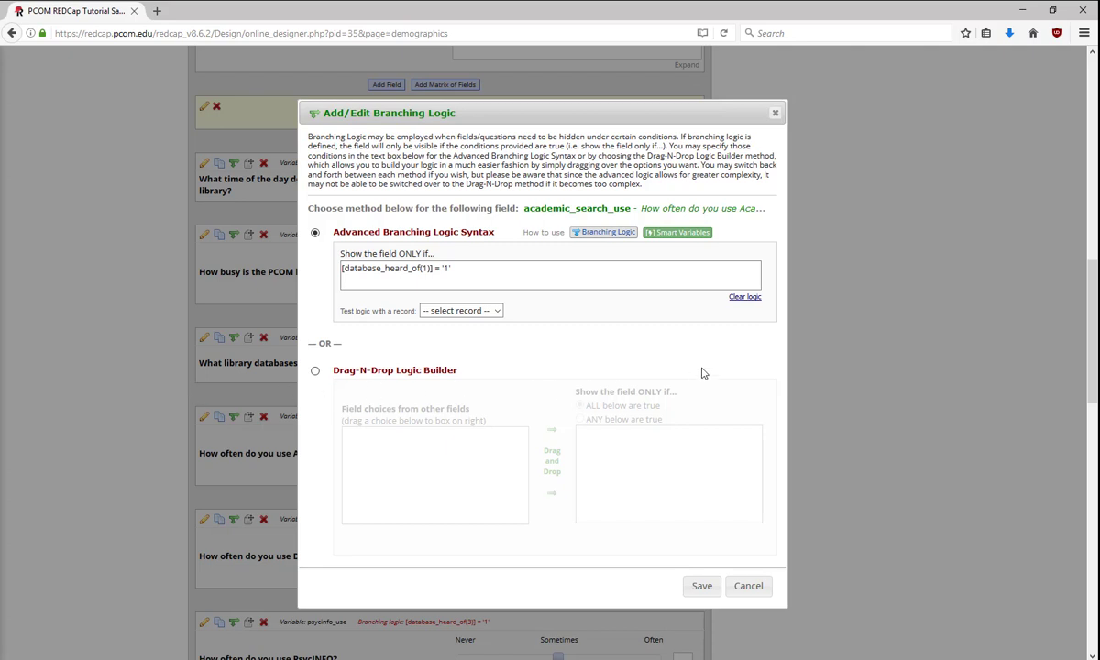
Step: In the Drag-N-Drop builder, add Academic Search Complete and DynaMed conditions with ANY true
left_click(314, 372)
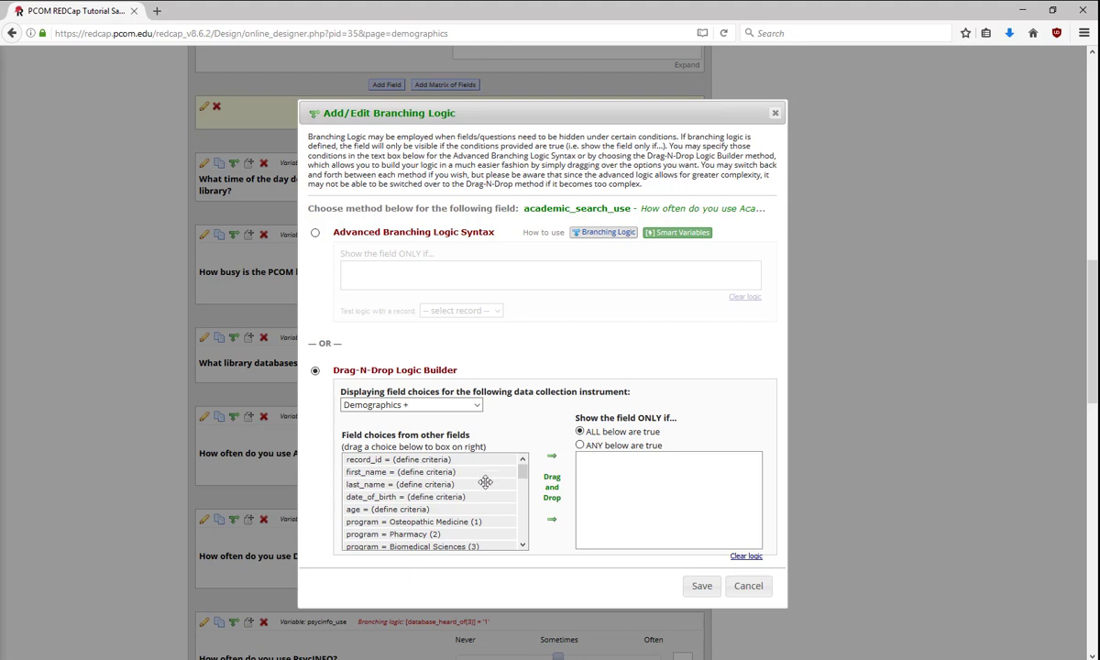
scroll(509, 486, "down", 3)
scroll(524, 504, "down", 3)
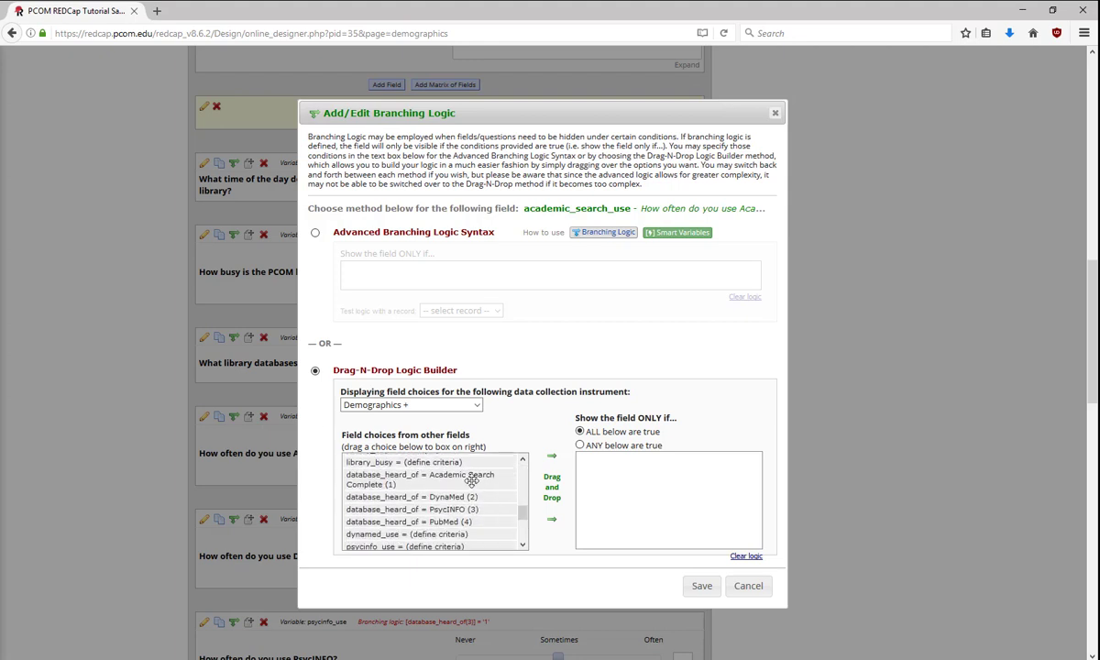
left_click_drag(471, 481, 683, 485)
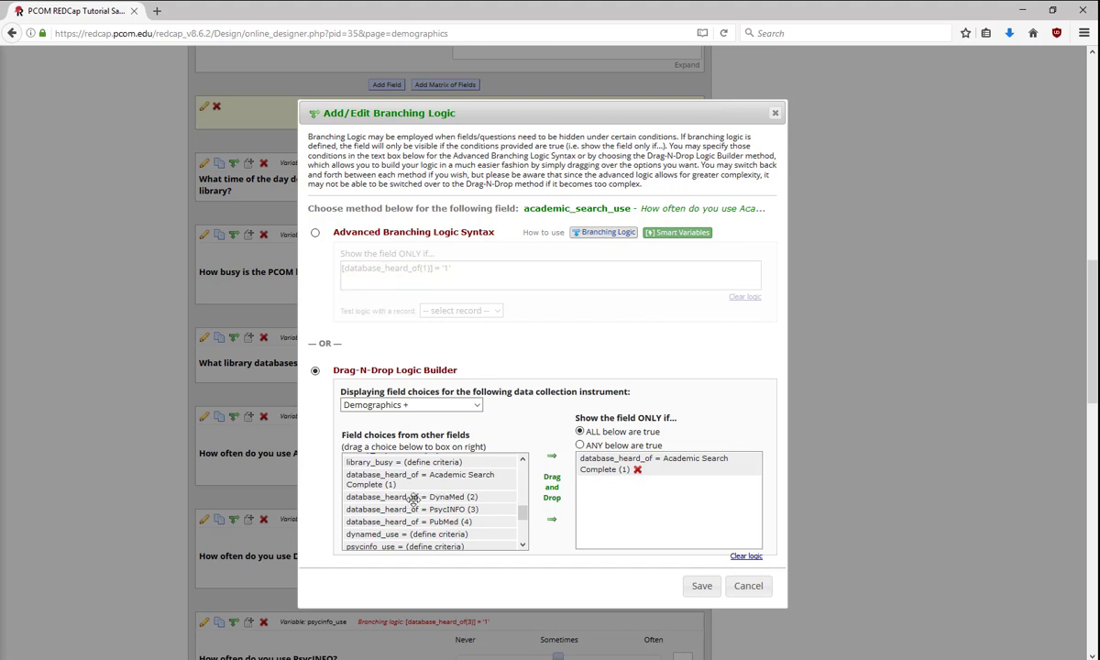
mouse_move(585, 498)
left_mouse_down()
mouse_move(655, 486)
mouse_move(657, 499)
left_mouse_up()
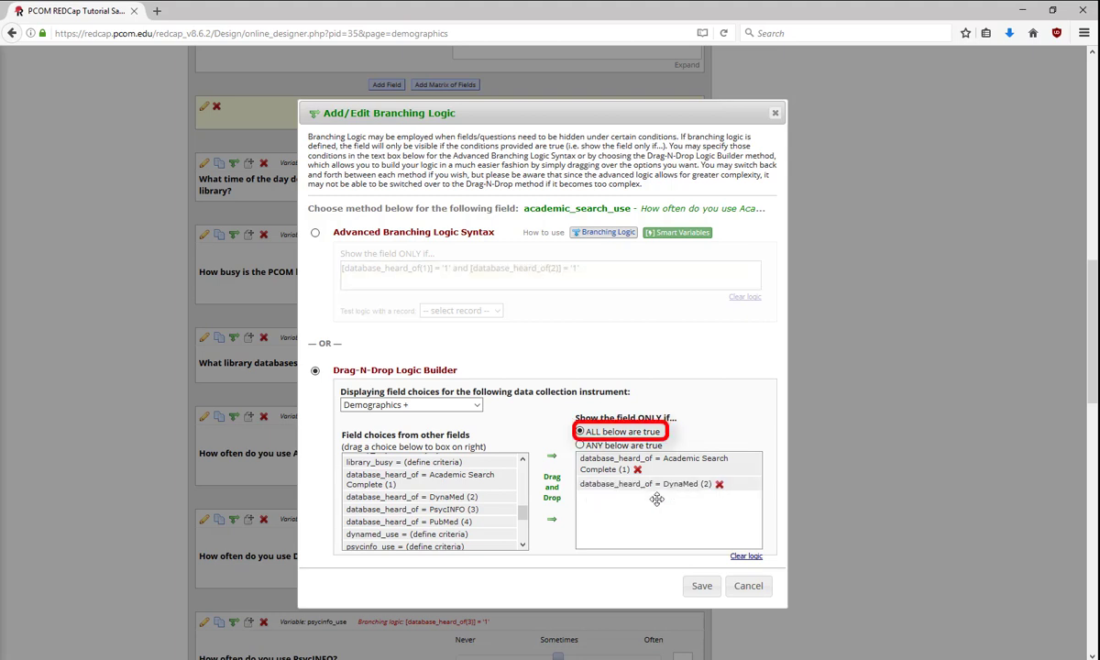
left_click(580, 445)
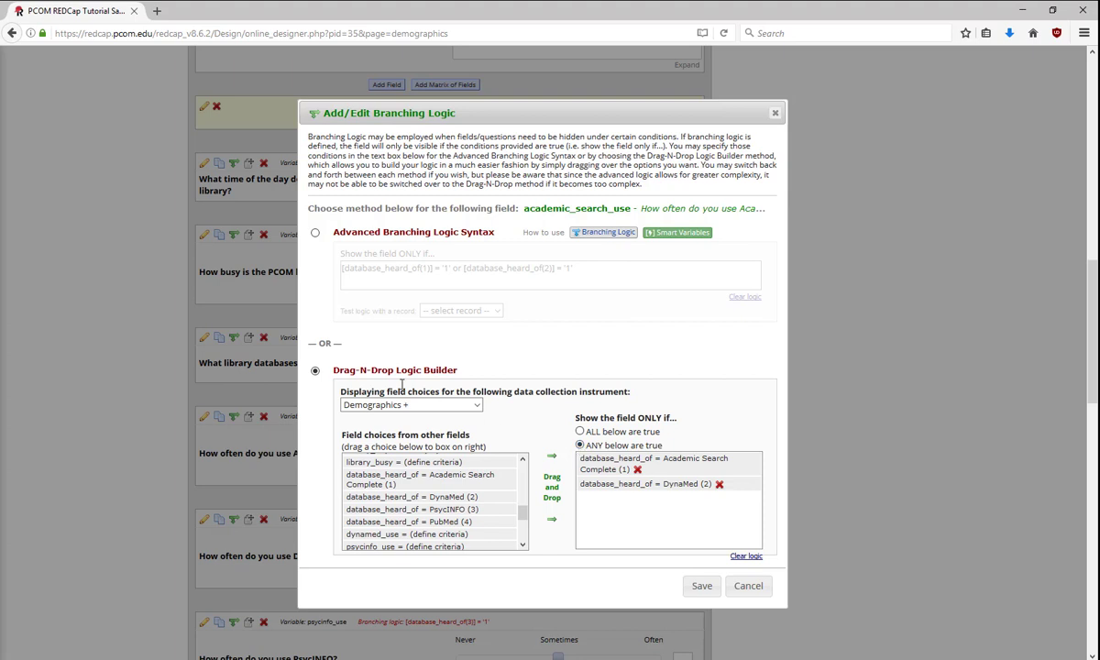
Step: In advanced syntax, delete the DynaMed 'or' clause, leaving [database_heard_of(1)] = '1'
left_click(314, 234)
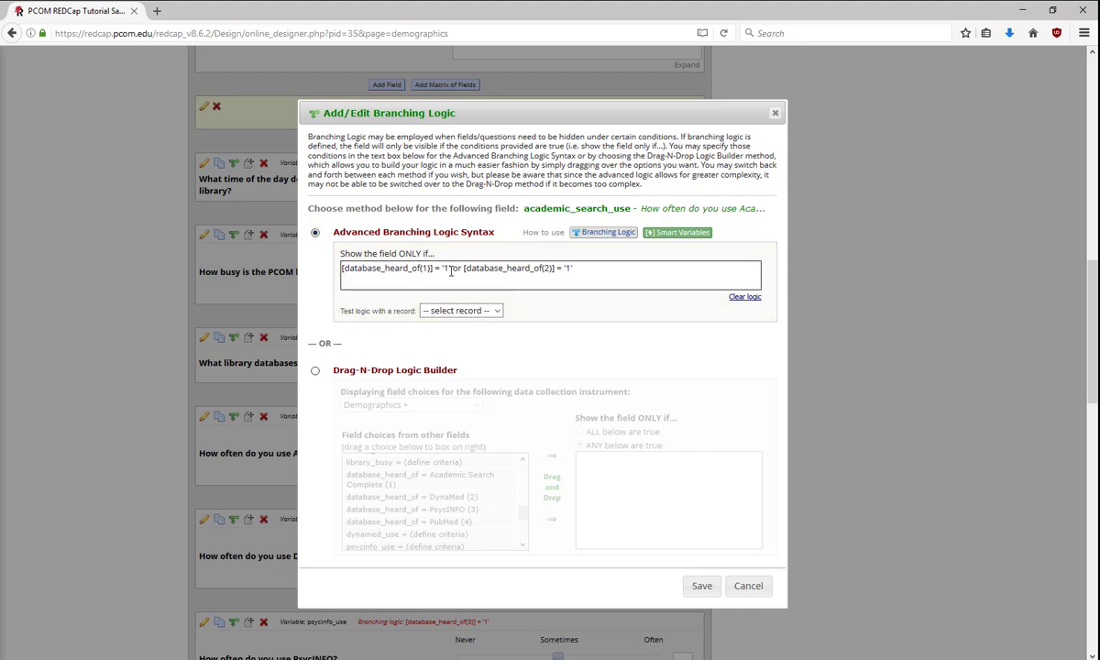
left_click_drag(449, 267, 557, 268)
left_click(638, 270, "shift")
key("Delete")
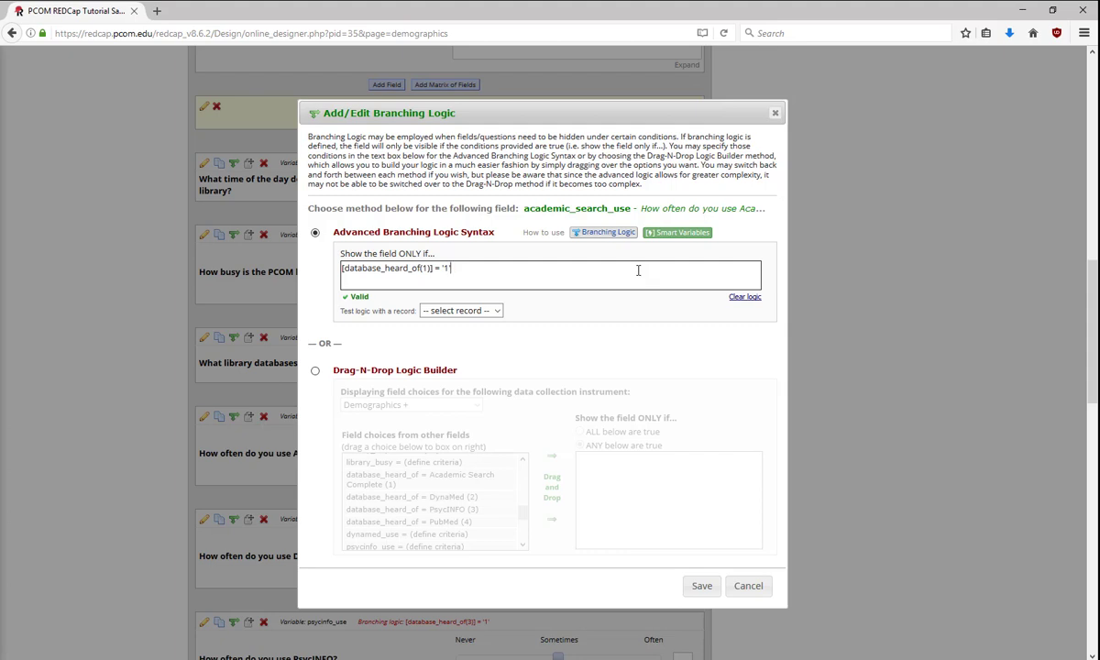
Step: Test the branching logic against records 1 and 4
left_click(464, 315)
left_click(461, 337)
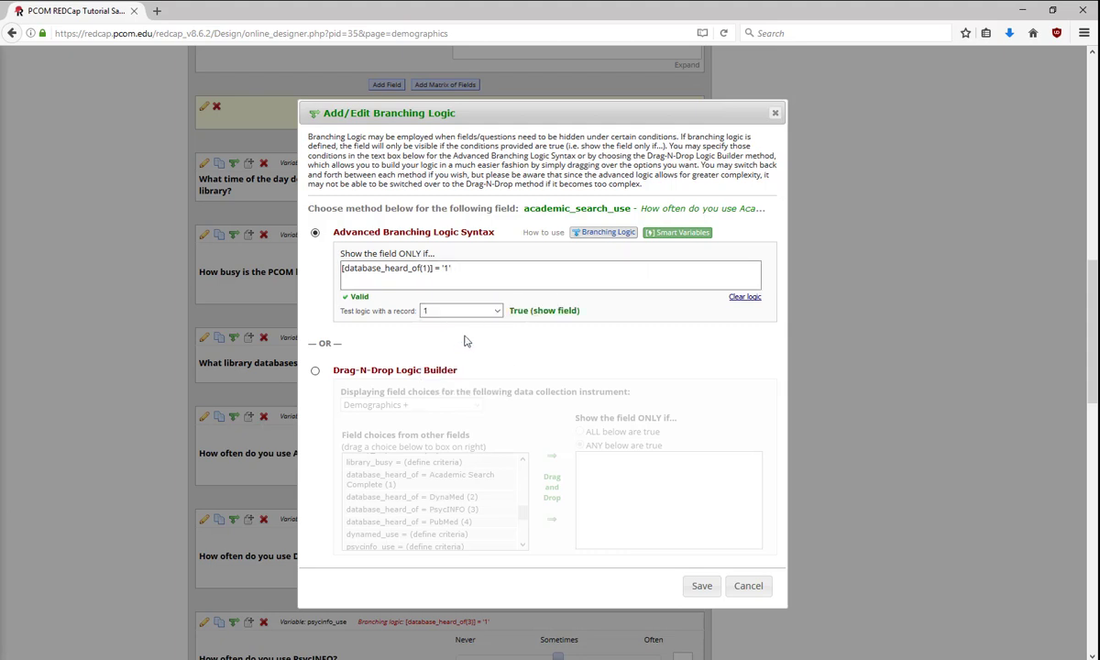
left_click(446, 311)
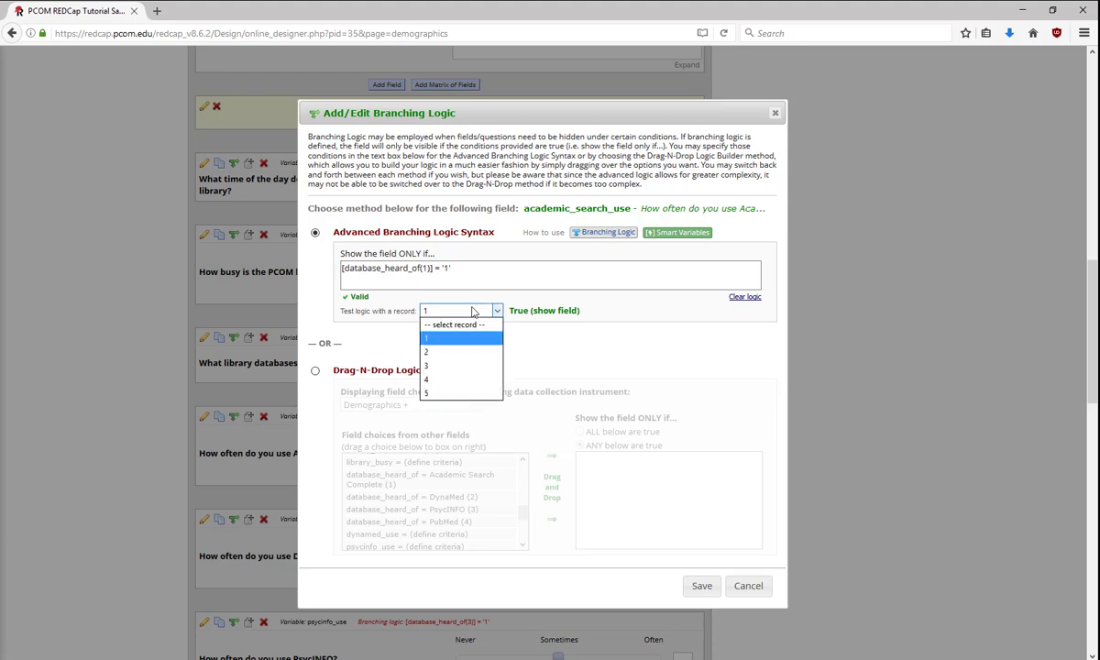
left_click(472, 384)
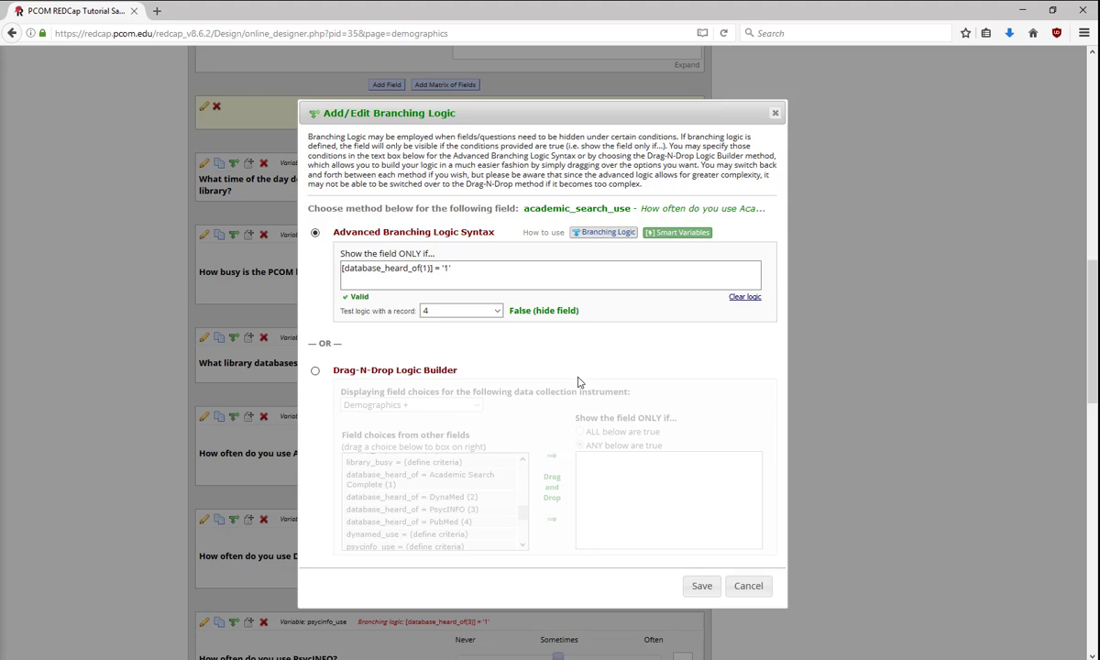
Step: Break the logic by deleting its closing quote and test it against record 3
left_click(507, 268)
key("BackSpace")
left_click(459, 311)
left_click(486, 364)
left_click(750, 587)
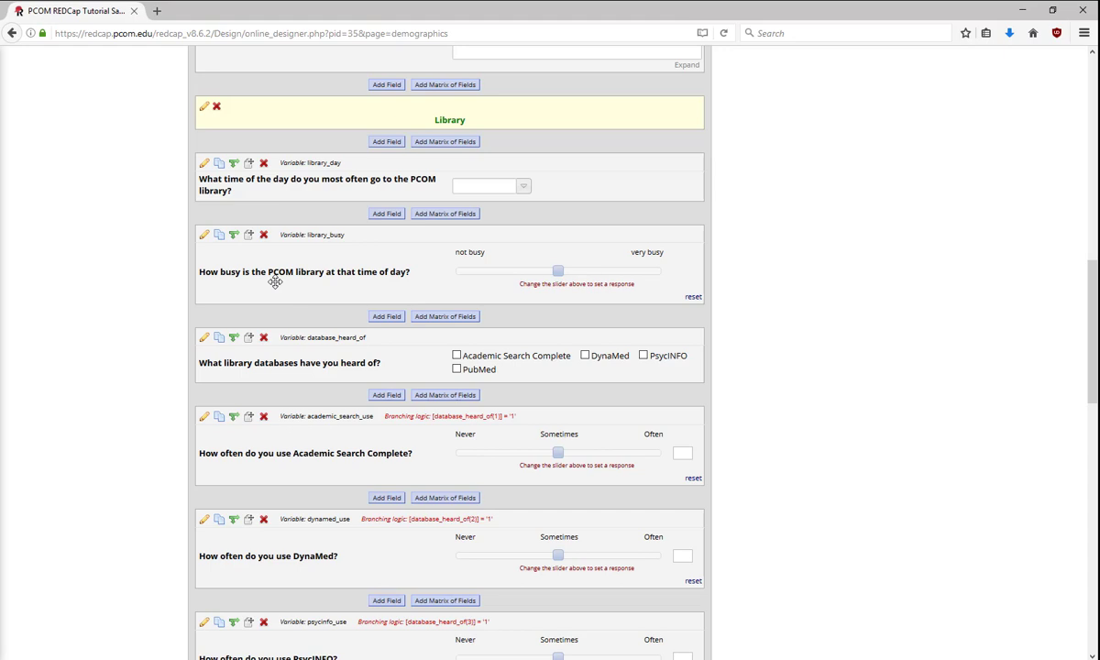
Step: Replace 'that time of day' in the library_busy label with [library_day] and save
left_click(204, 236)
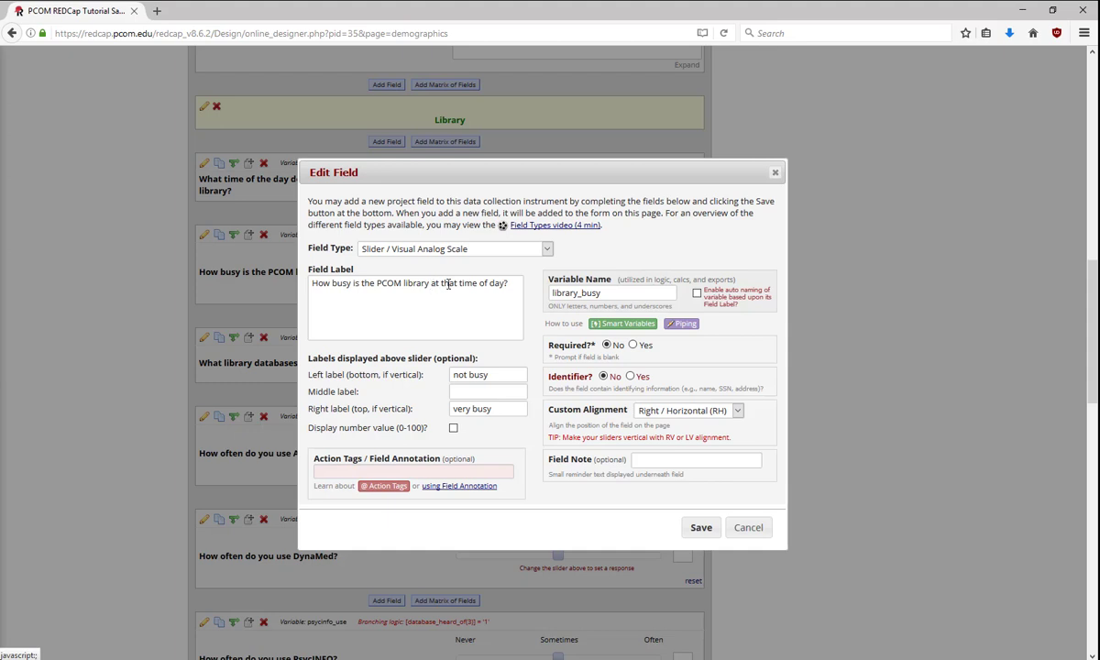
left_click(443, 285)
left_click_drag(455, 285, 503, 285)
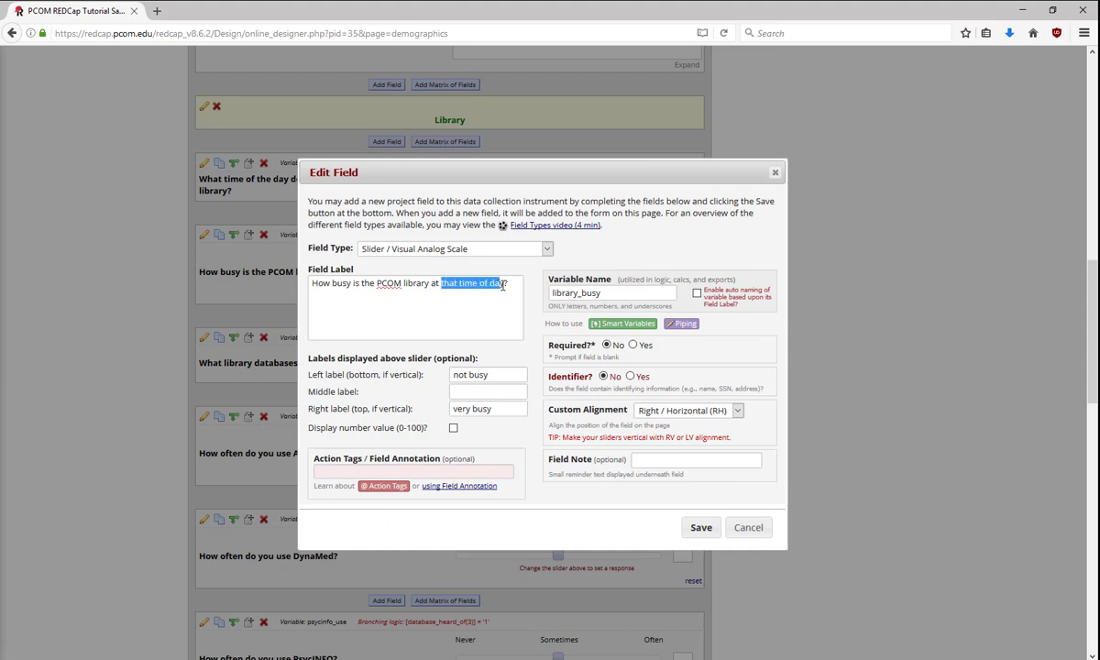
type("[library]_day]")
left_click(696, 528)
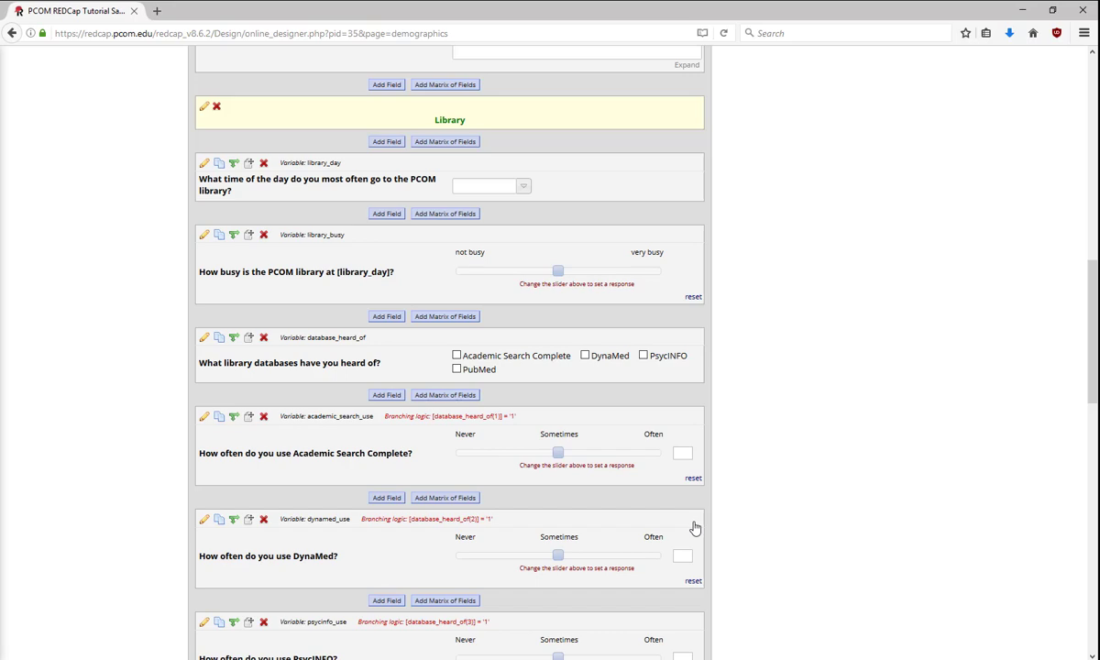
Step: Open the Specialties instrument in the Online Designer
scroll(694, 528, "up", 12)
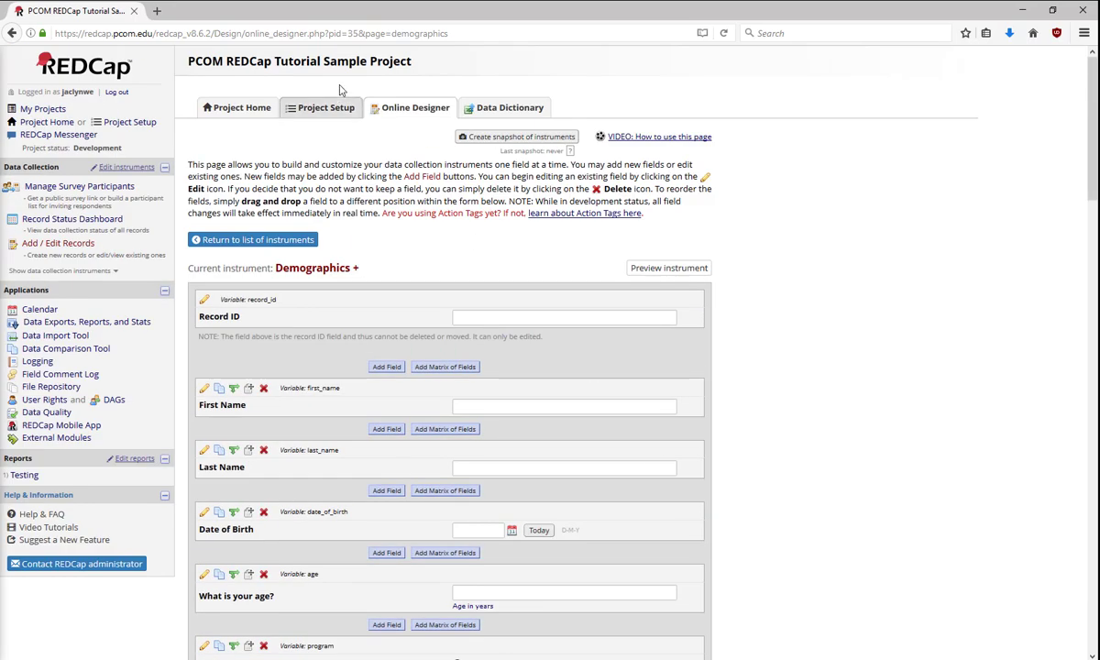
left_click(387, 114)
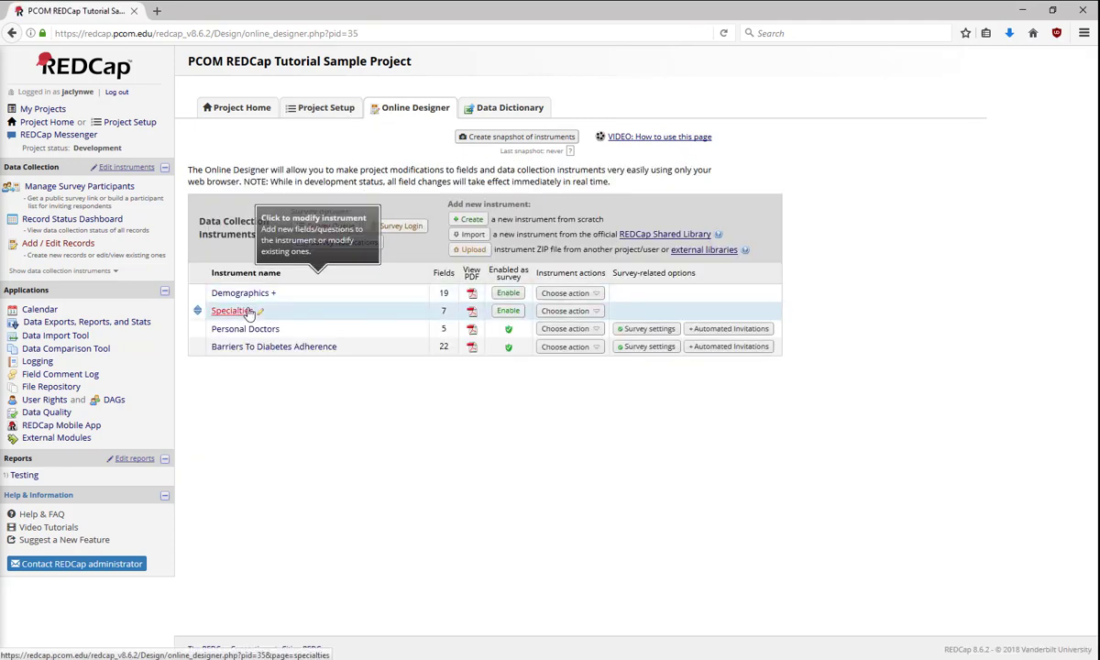
left_click(246, 311)
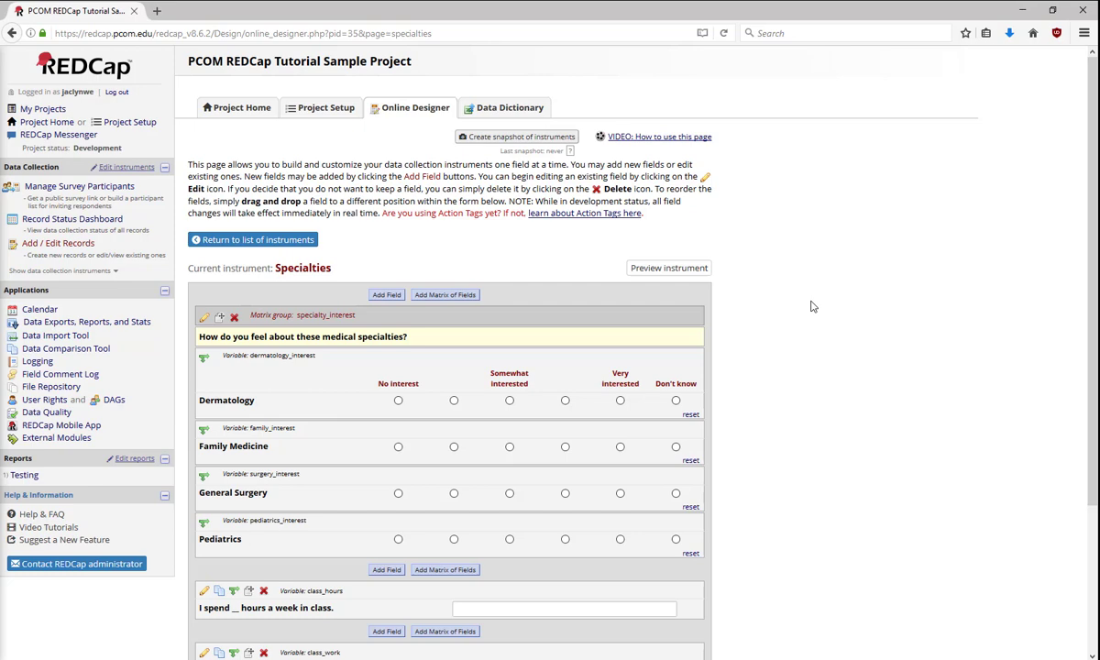
Step: Edit the specialty_interest matrix, keeping the Single Answer (Radio Buttons) format
left_click(203, 319)
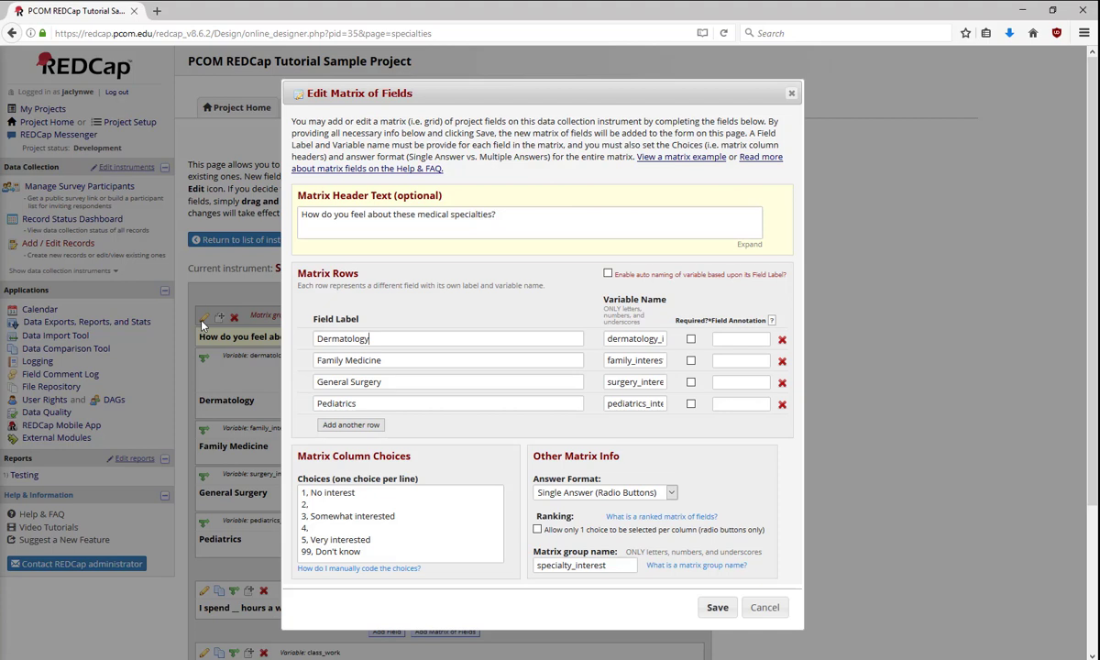
left_click(673, 494)
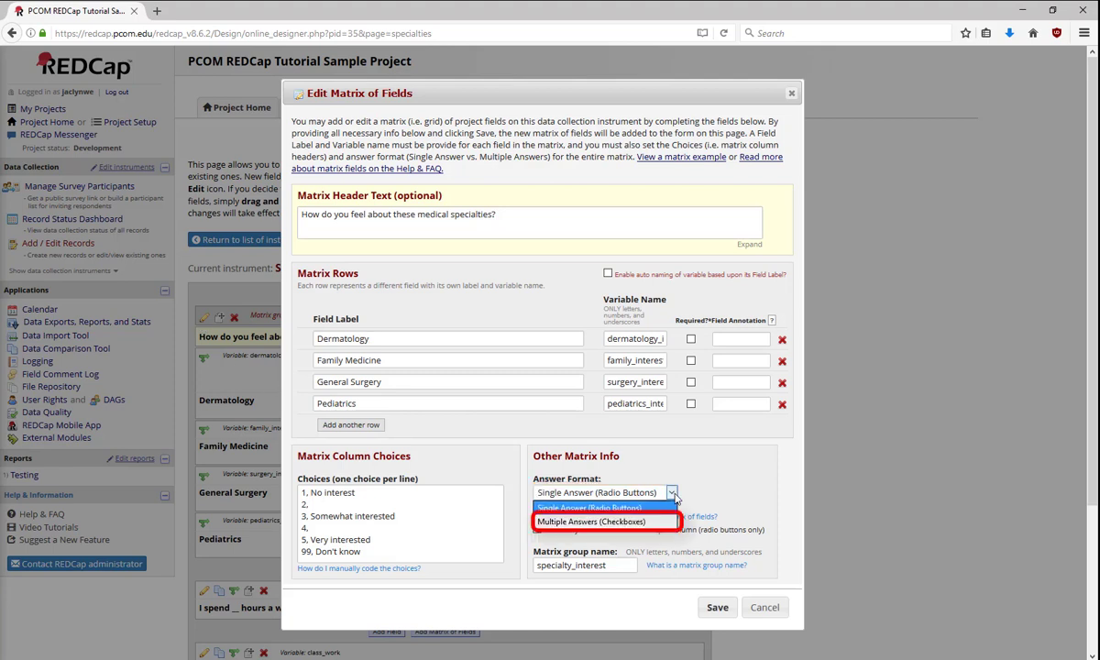
left_click(707, 493)
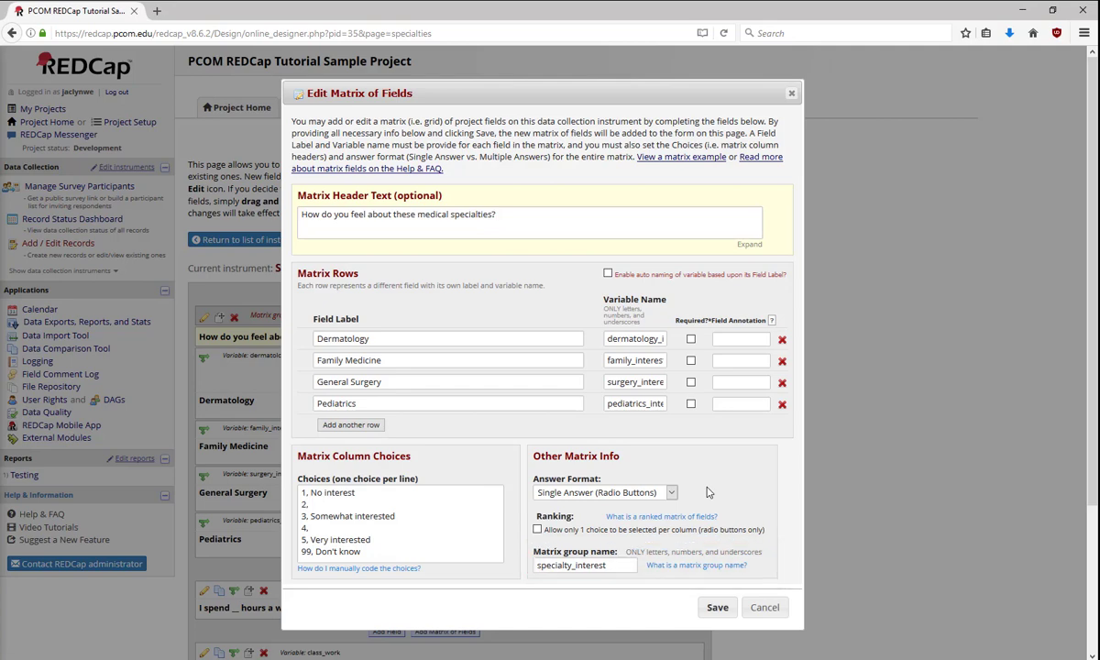
Step: Cancel the matrix editor and open the total_class_work calculated field's settings
left_click(762, 608)
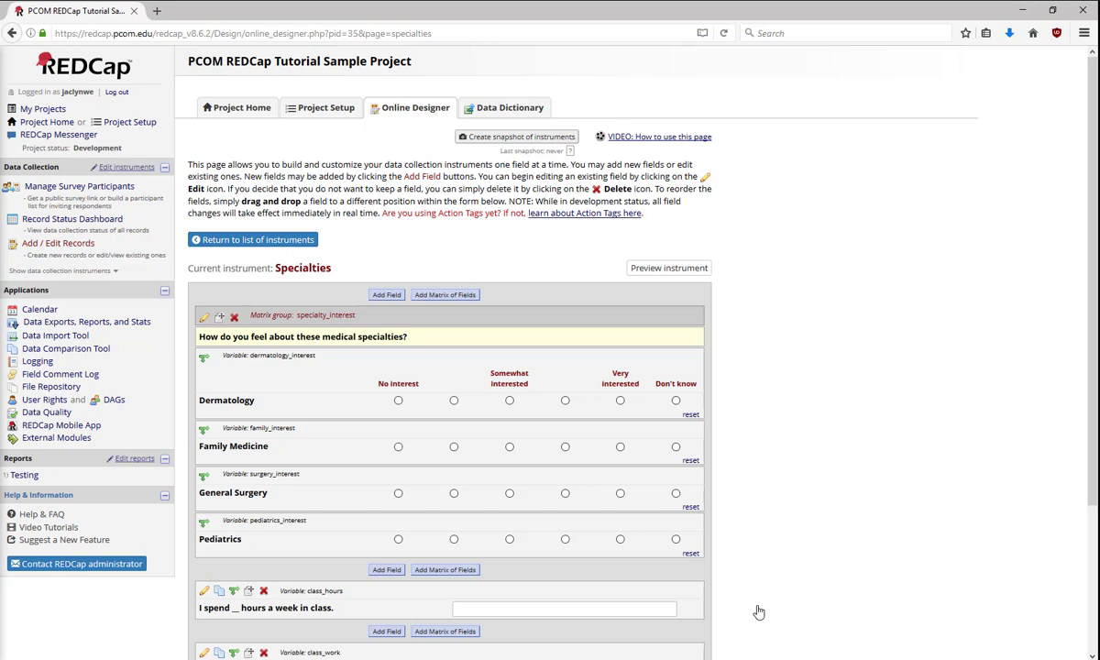
scroll(786, 583, "down", 4)
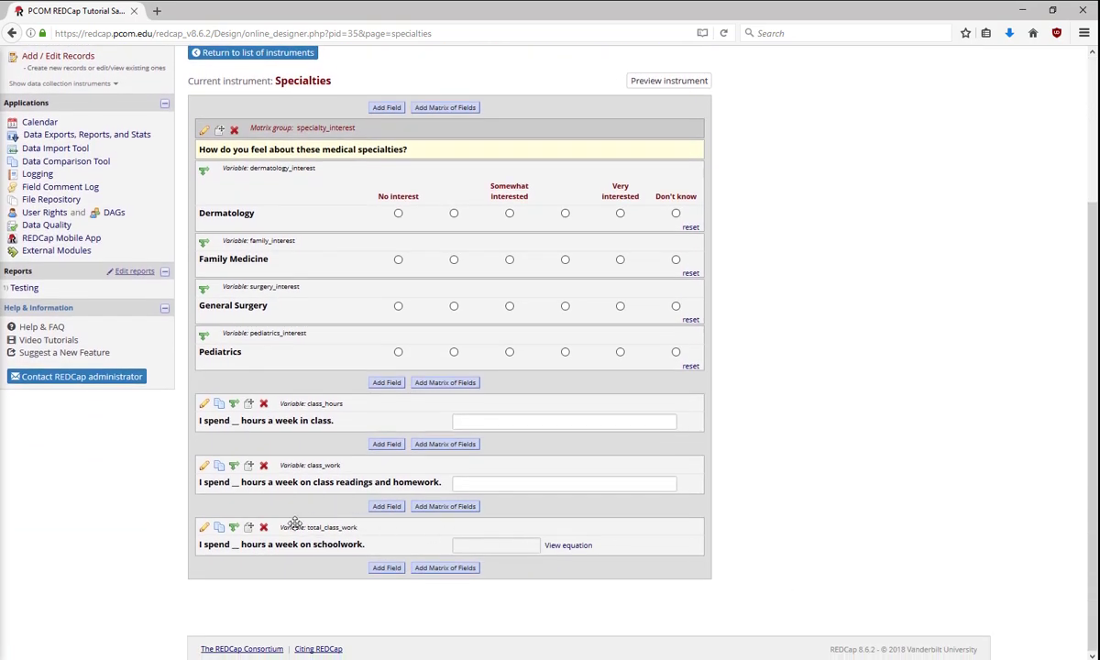
left_click(205, 531)
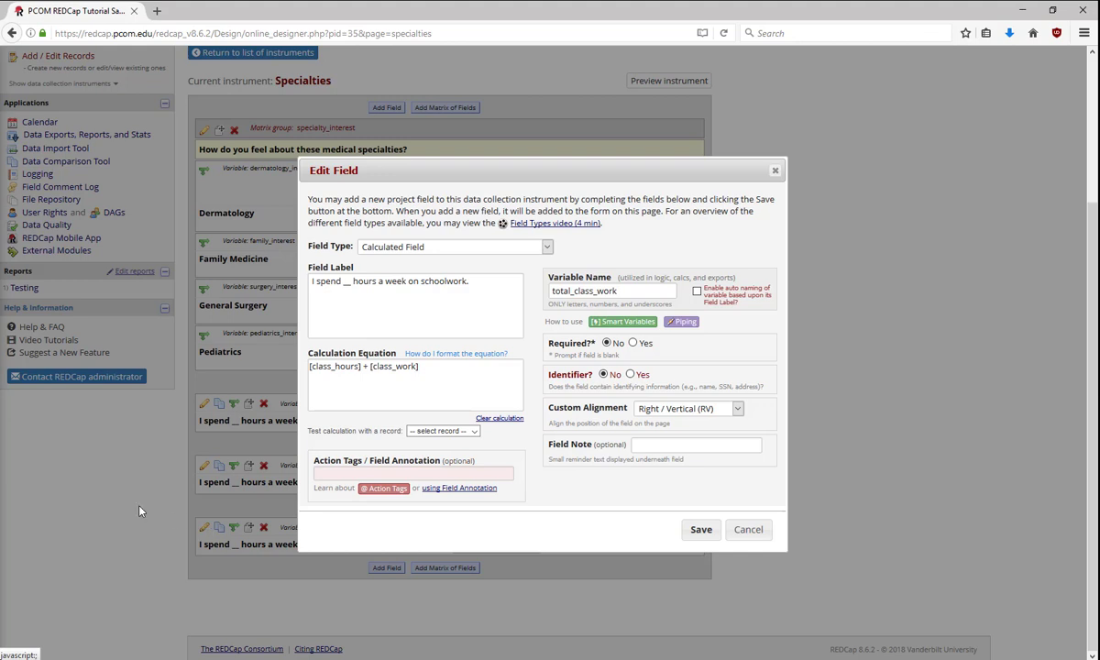
Step: Test the calculation on record 3 (result 15), then misspell it as [class_works]
left_click(443, 431)
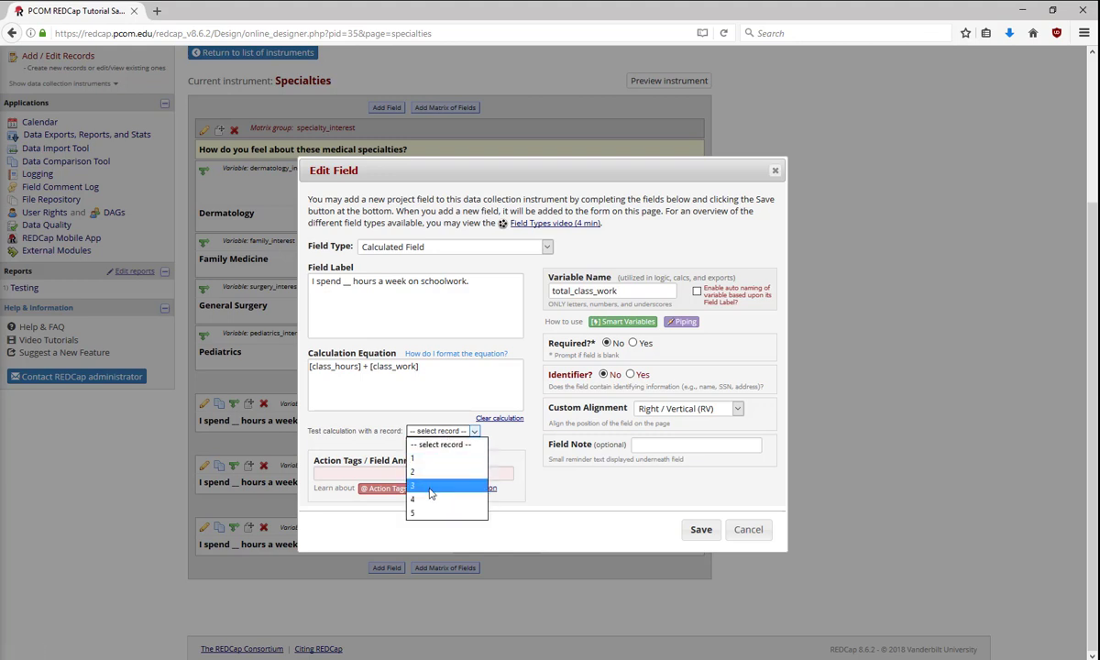
left_click(429, 486)
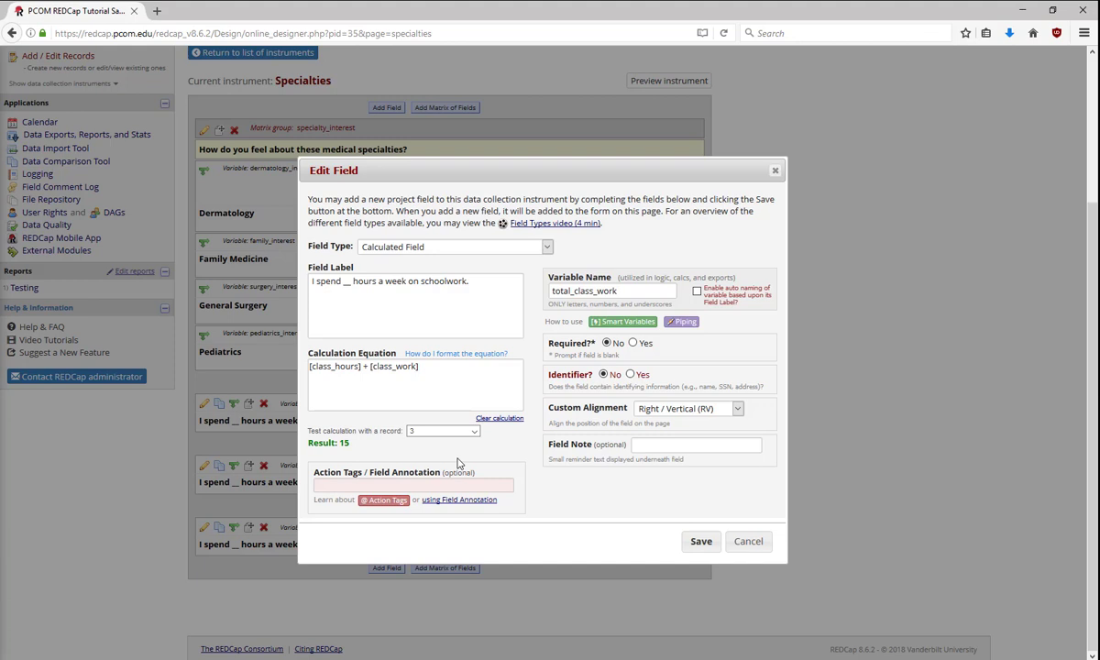
left_click(418, 366)
type("s")
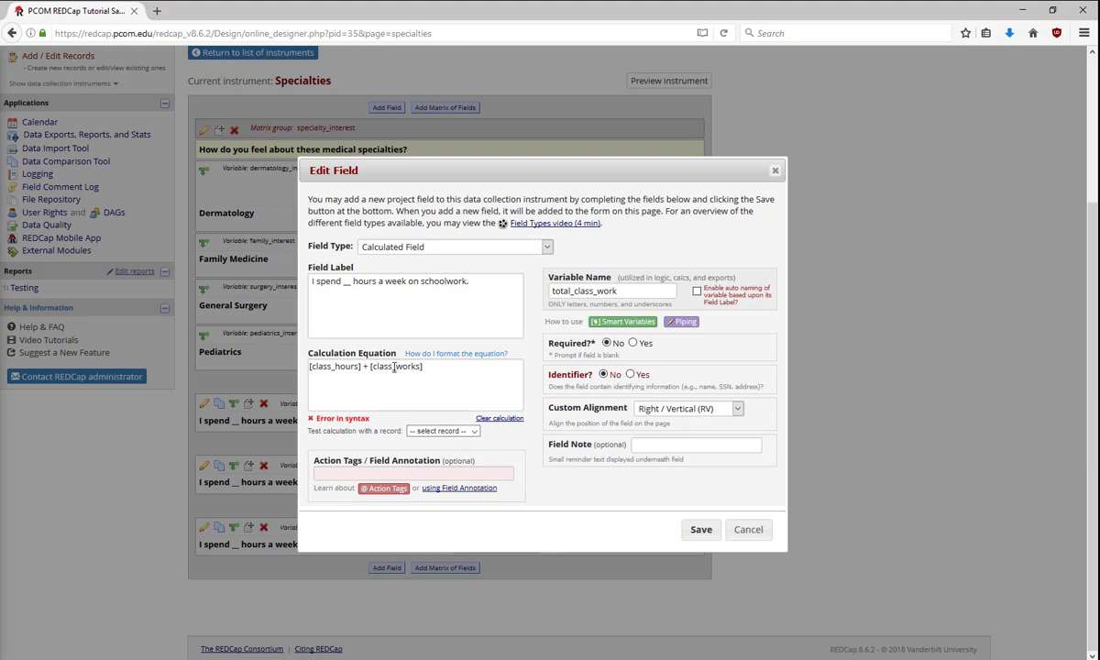
Step: Replace the misspelled ending with [class_work] from the autocomplete list, making the equation valid
left_click_drag(394, 367, 490, 368)
key("BackSpace")
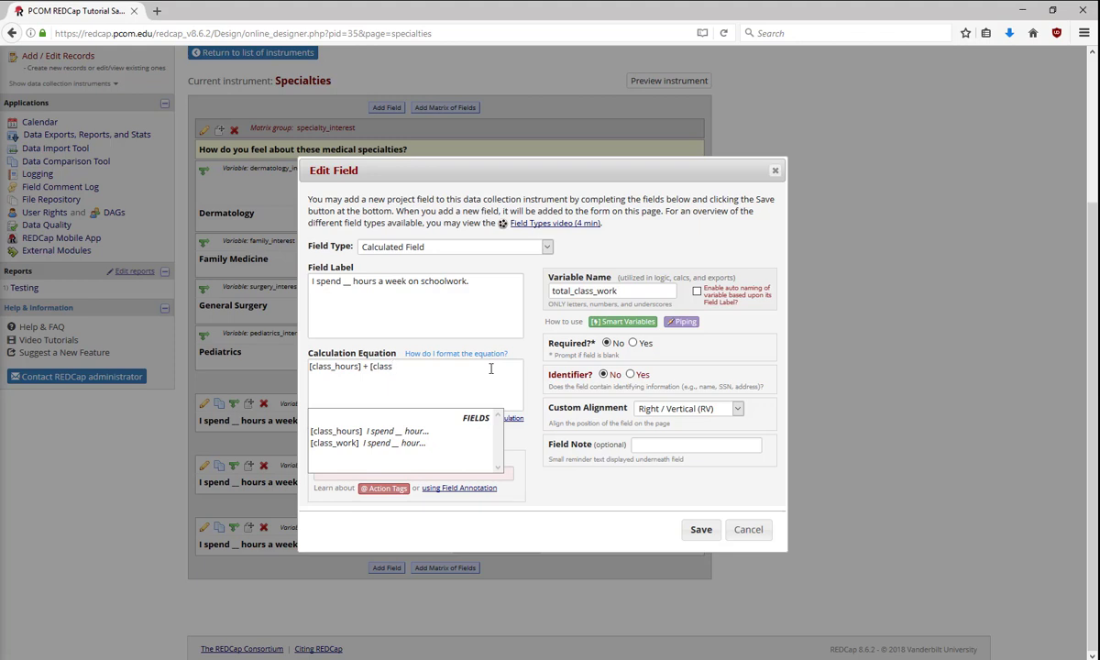
left_click(425, 447)
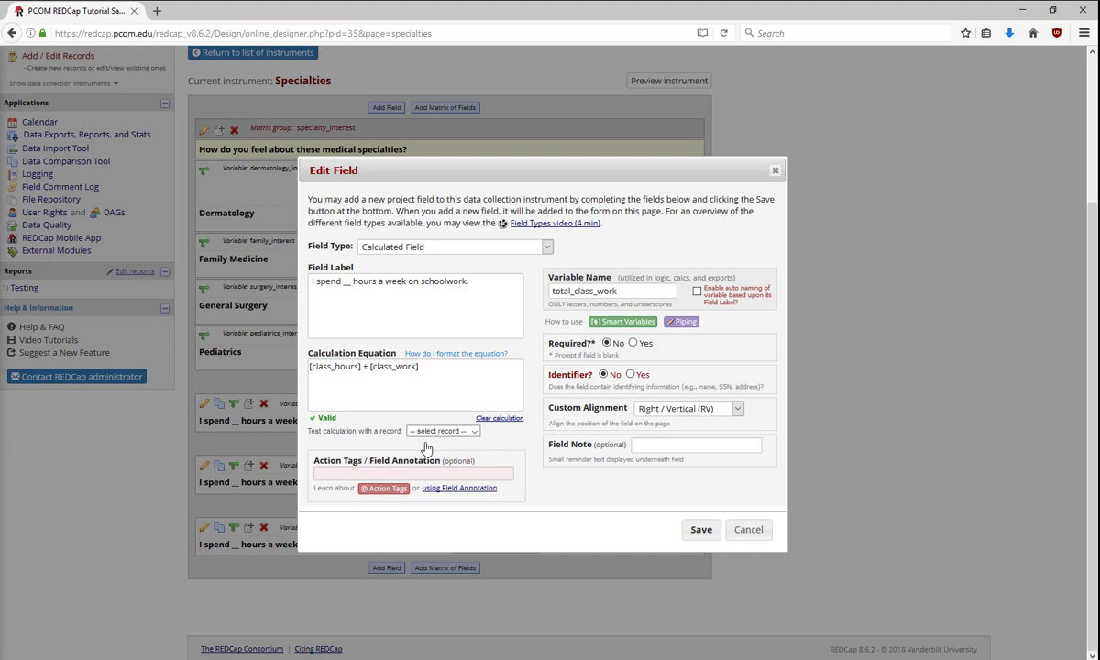
Step: Cancel the field editor and open the Personal Doctors instrument from the Online Designer
left_click(748, 530)
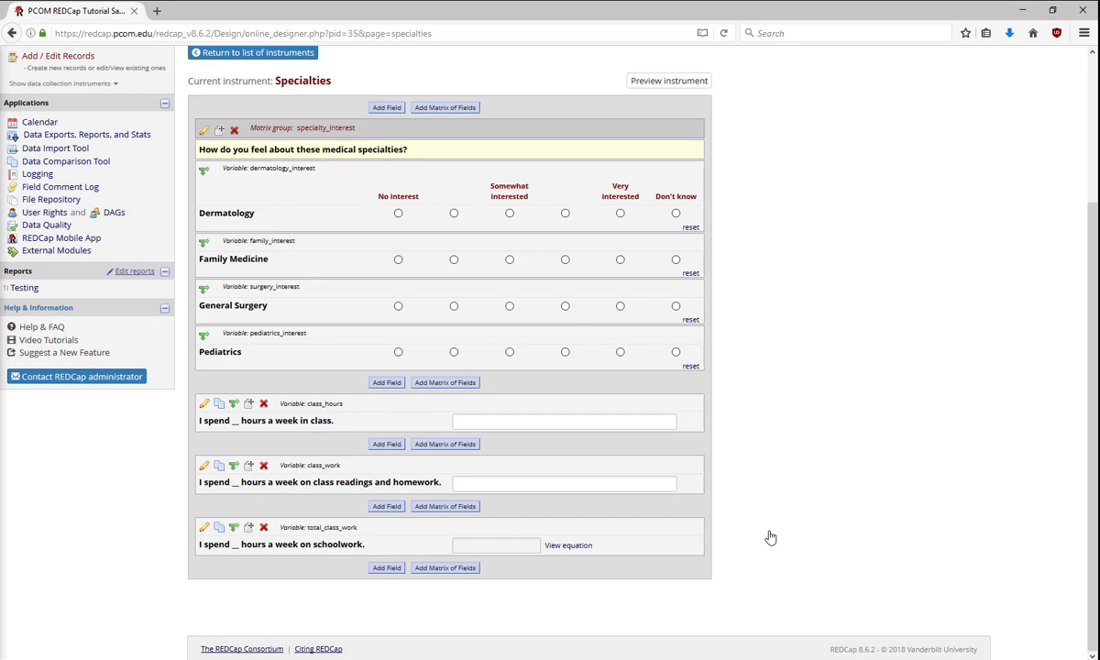
scroll(770, 537, "up", 4)
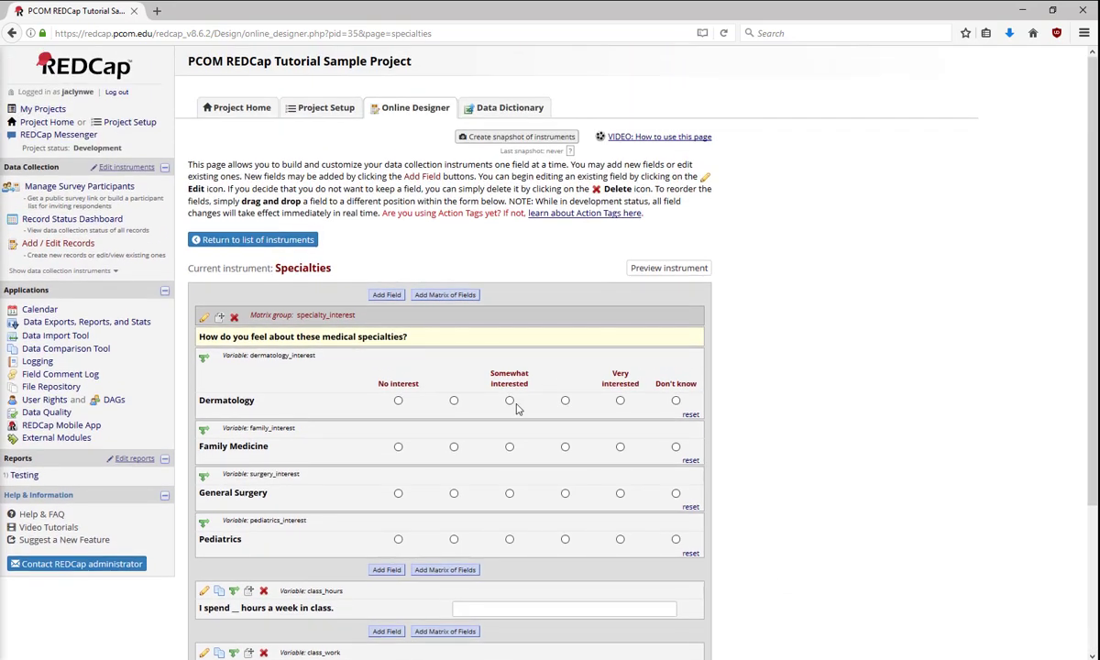
left_click(393, 111)
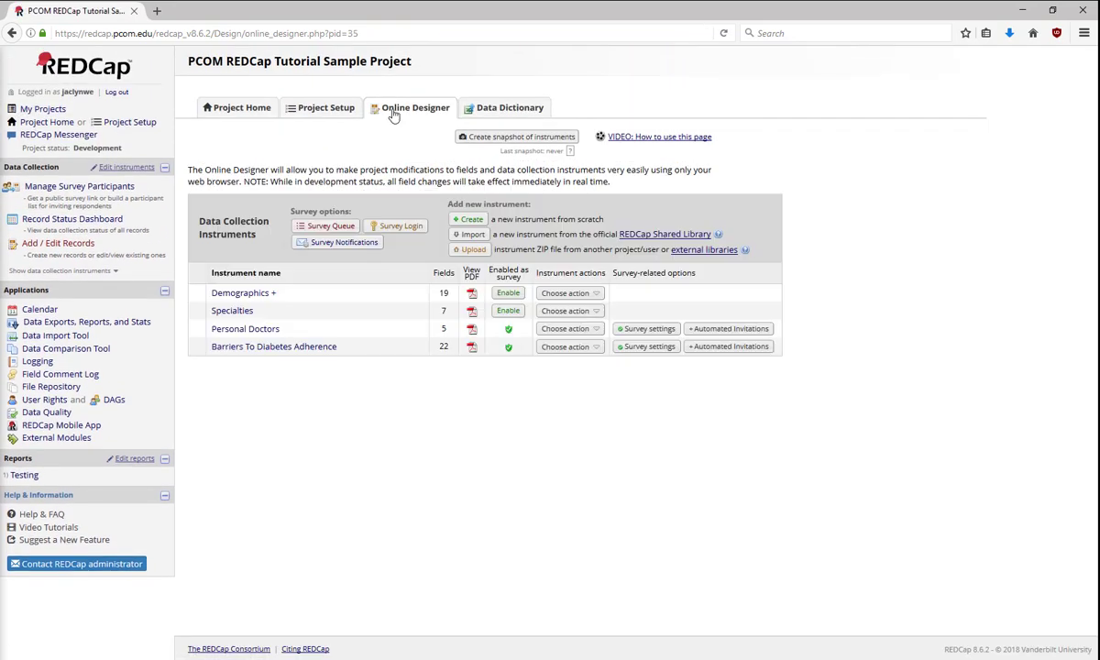
left_click(267, 335)
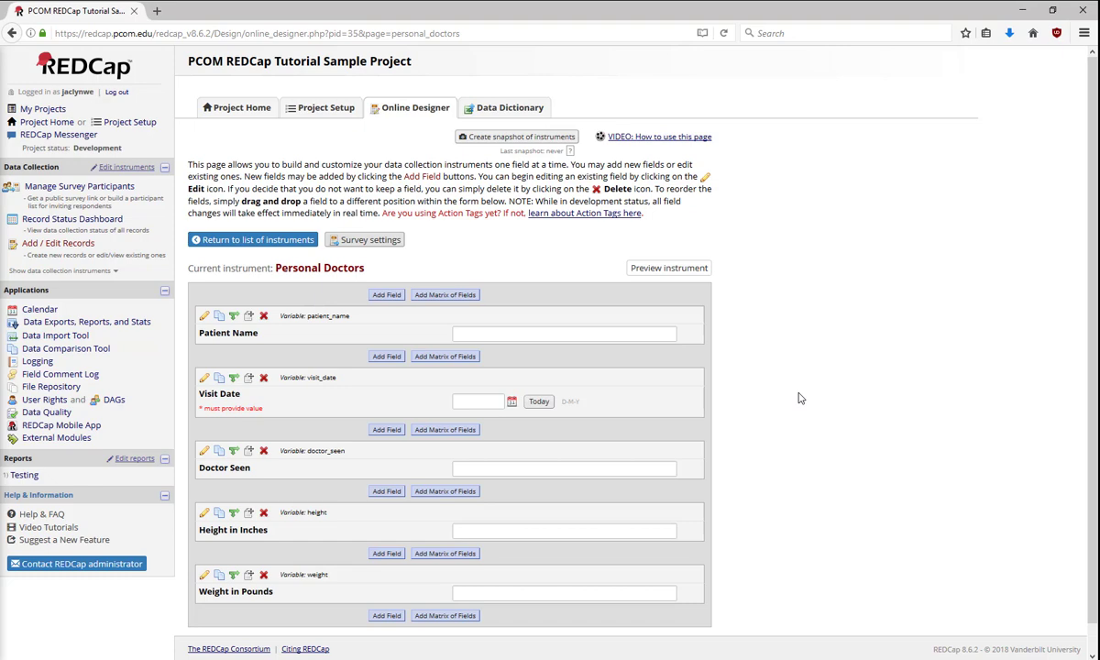
Step: Open the Edit Field dialog for the Visit Date field
left_click(203, 381)
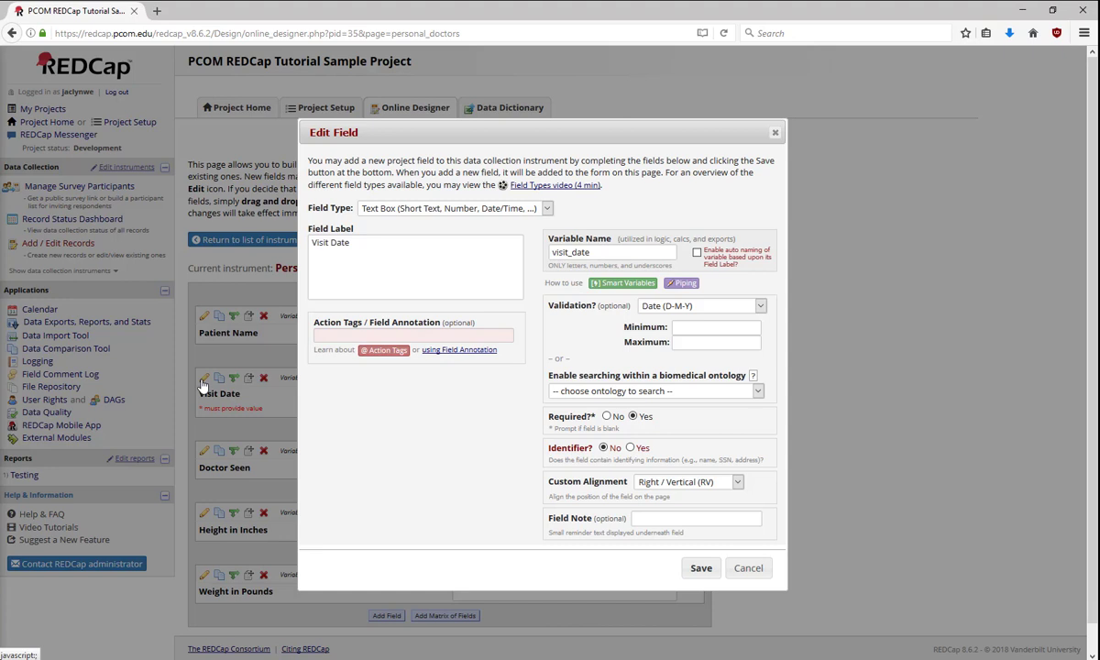
left_click(383, 350)
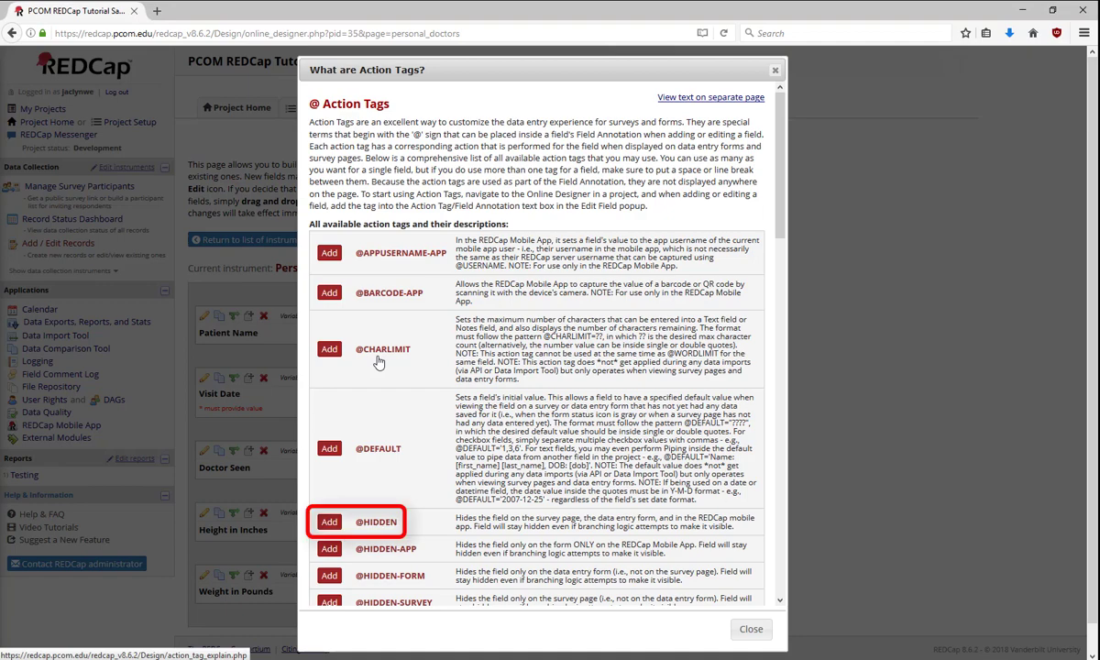
scroll(378, 362, "down", 3)
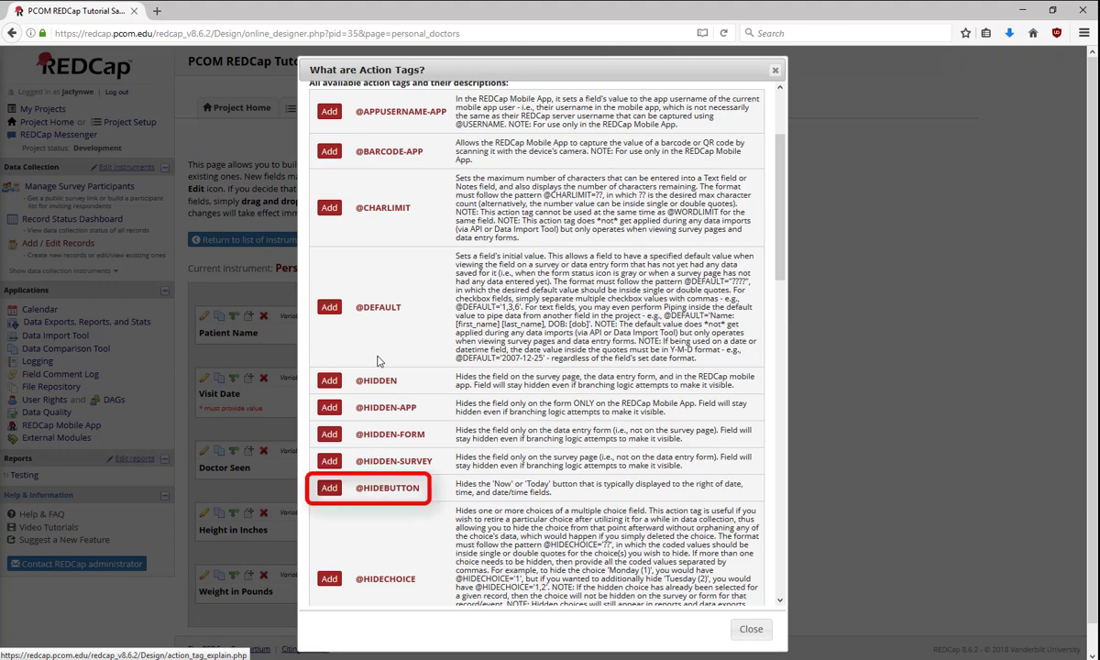
scroll(378, 361, "down", 3)
scroll(378, 362, "down", 3)
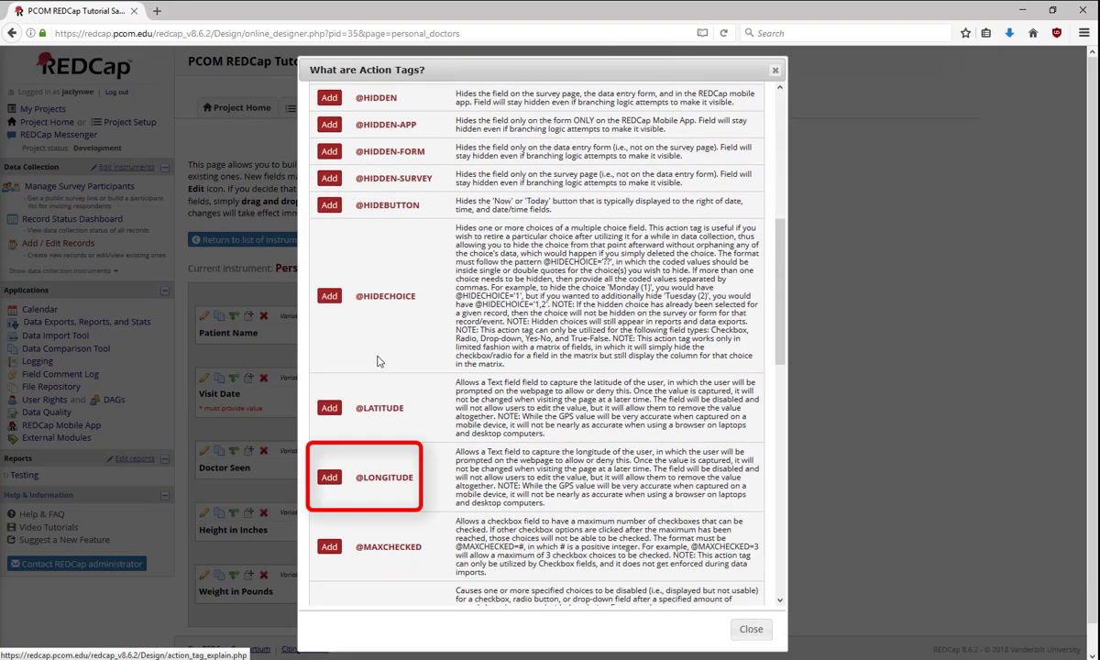
scroll(379, 361, "down", 6)
scroll(378, 358, "down", 2)
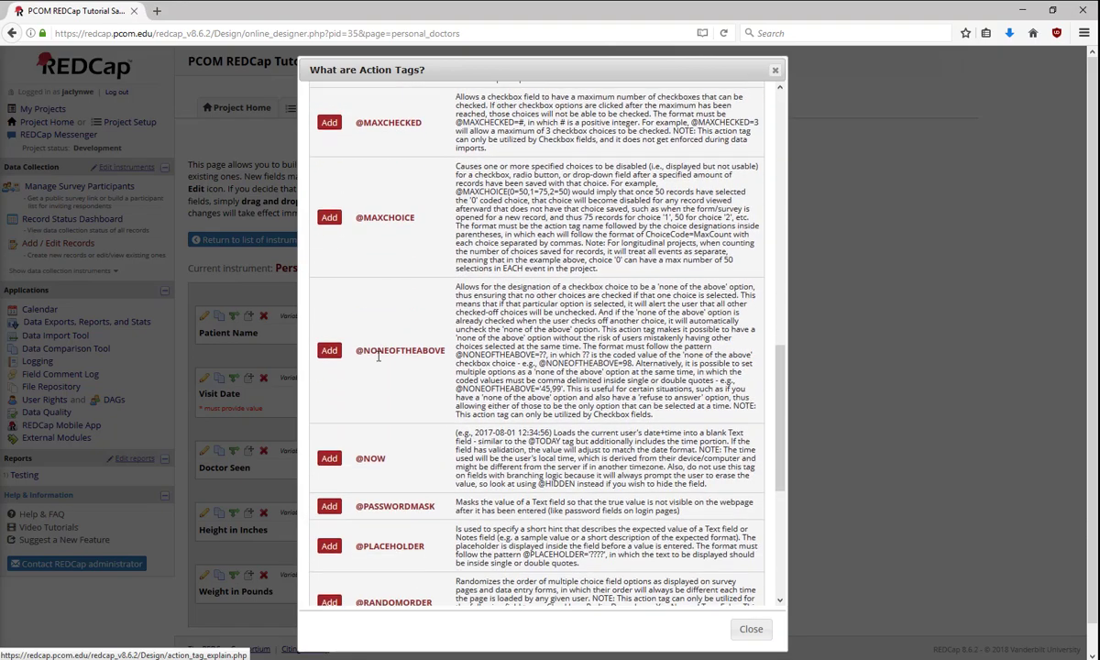
scroll(378, 357, "down", 2)
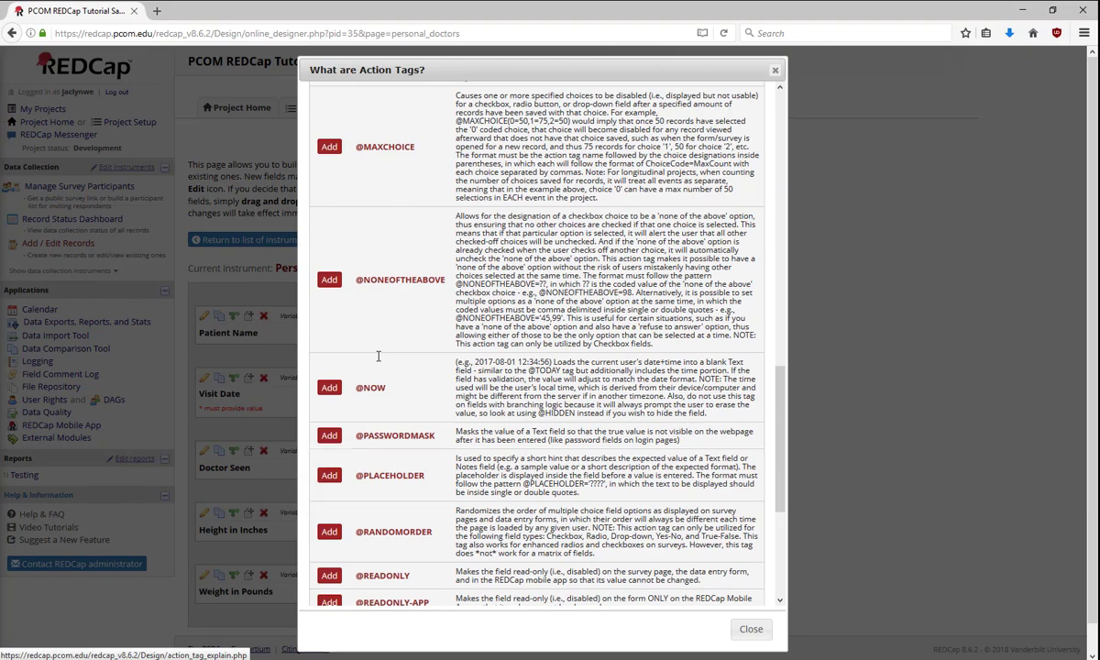
scroll(379, 357, "down", 8)
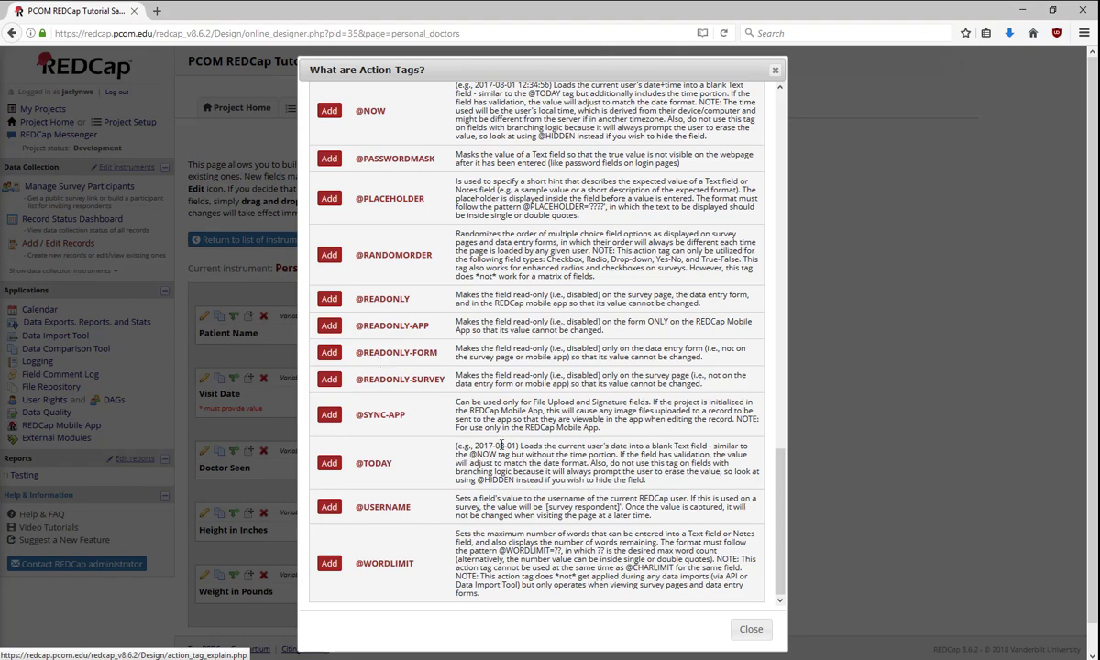
scroll(500, 446, "up", 5)
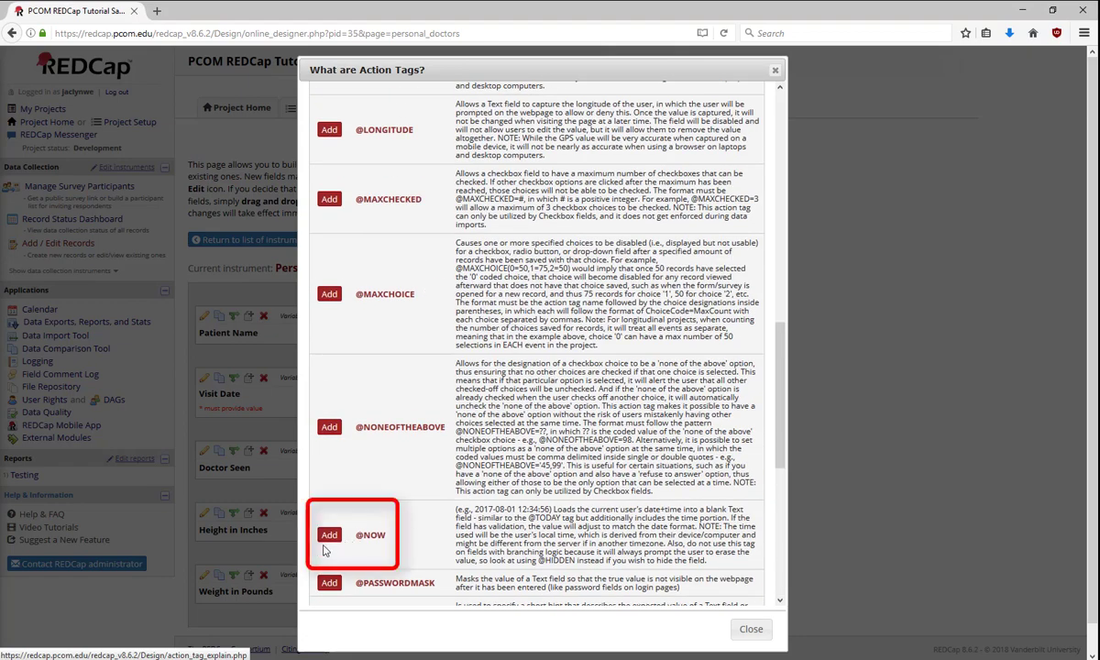
left_click(328, 537)
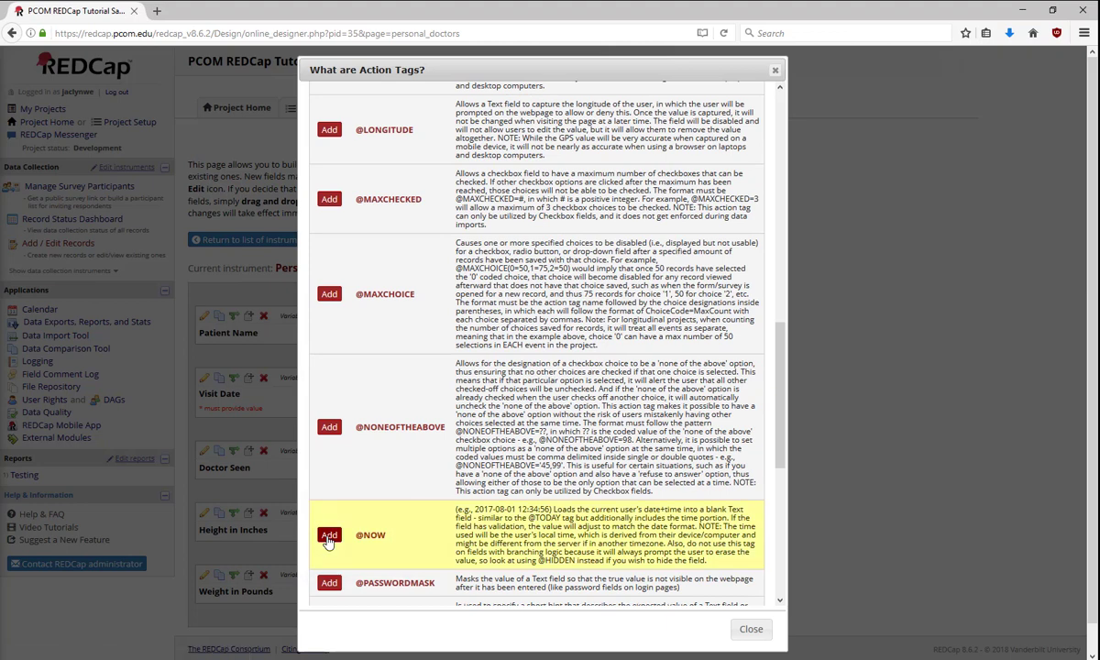
left_click(750, 629)
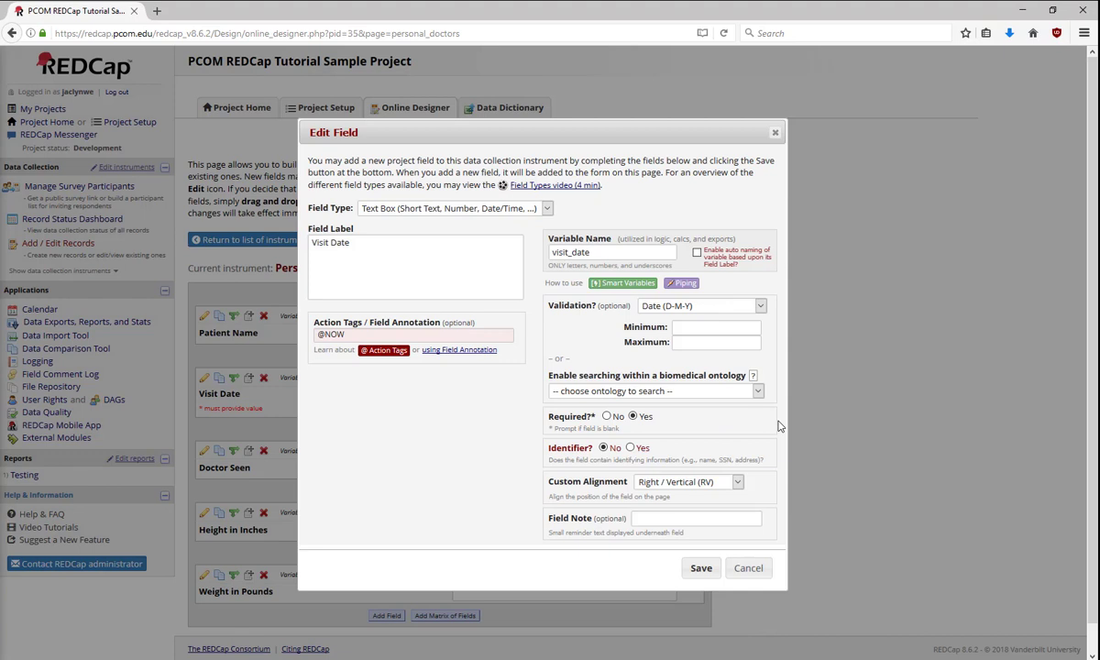
left_click(699, 568)
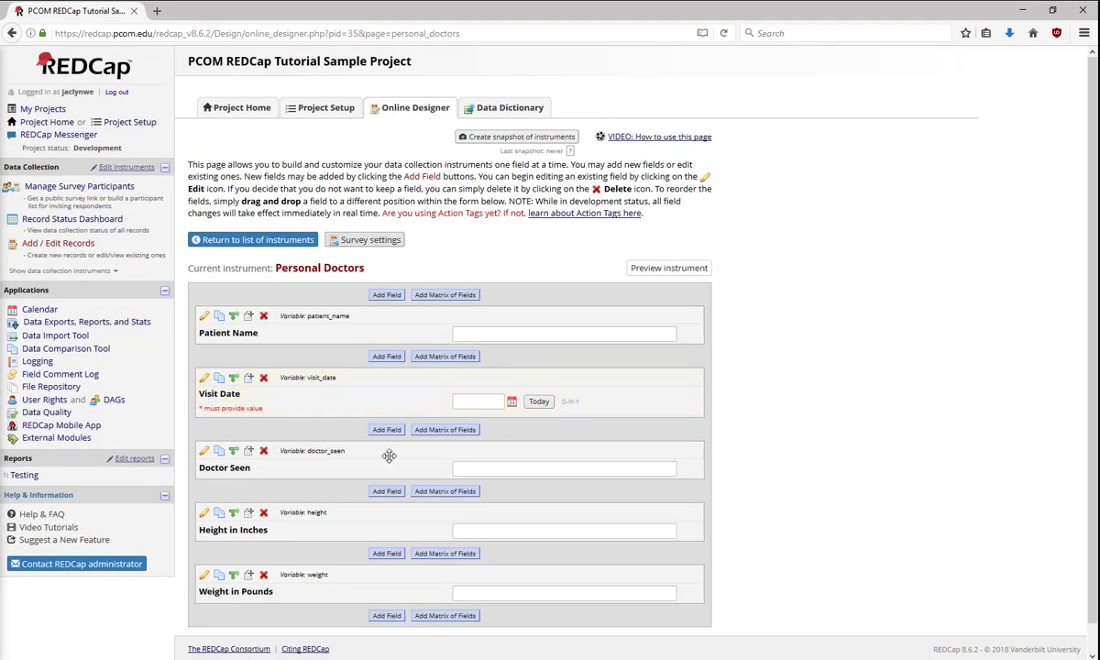
left_click(204, 316)
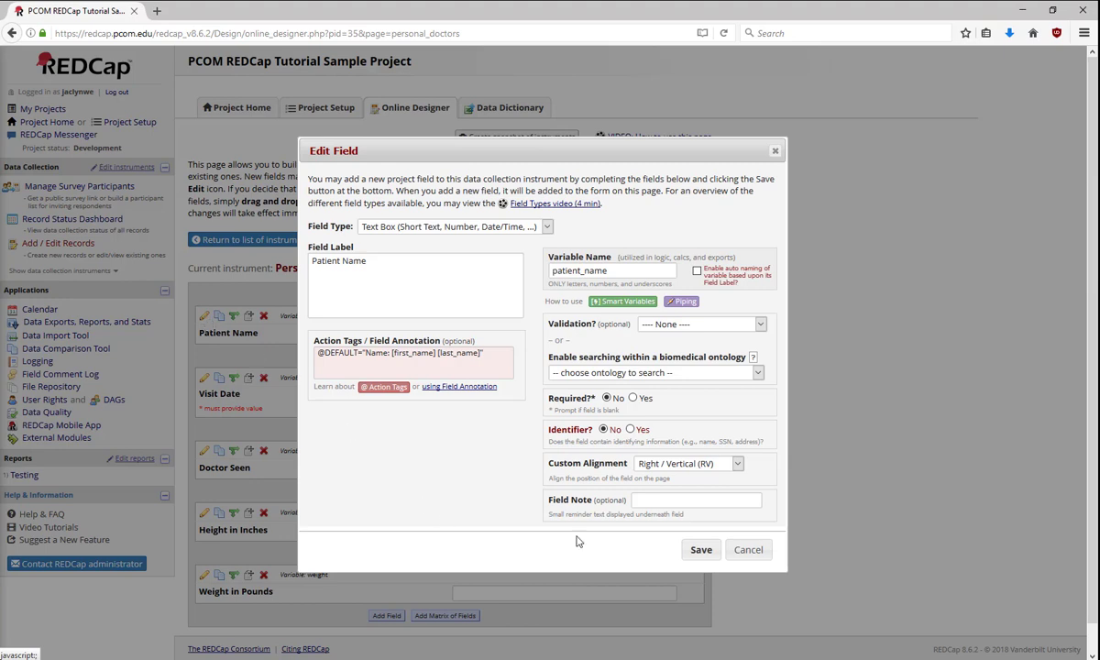
left_click(757, 549)
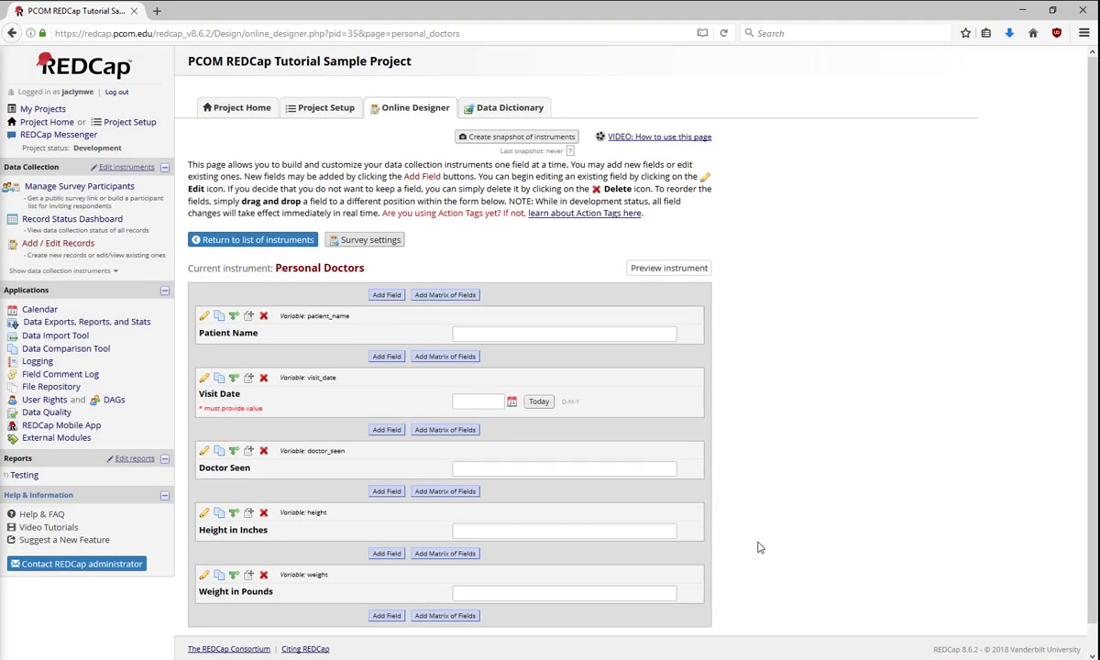
Step: Preview the Personal Doctors instrument to see its five fields
left_click(670, 271)
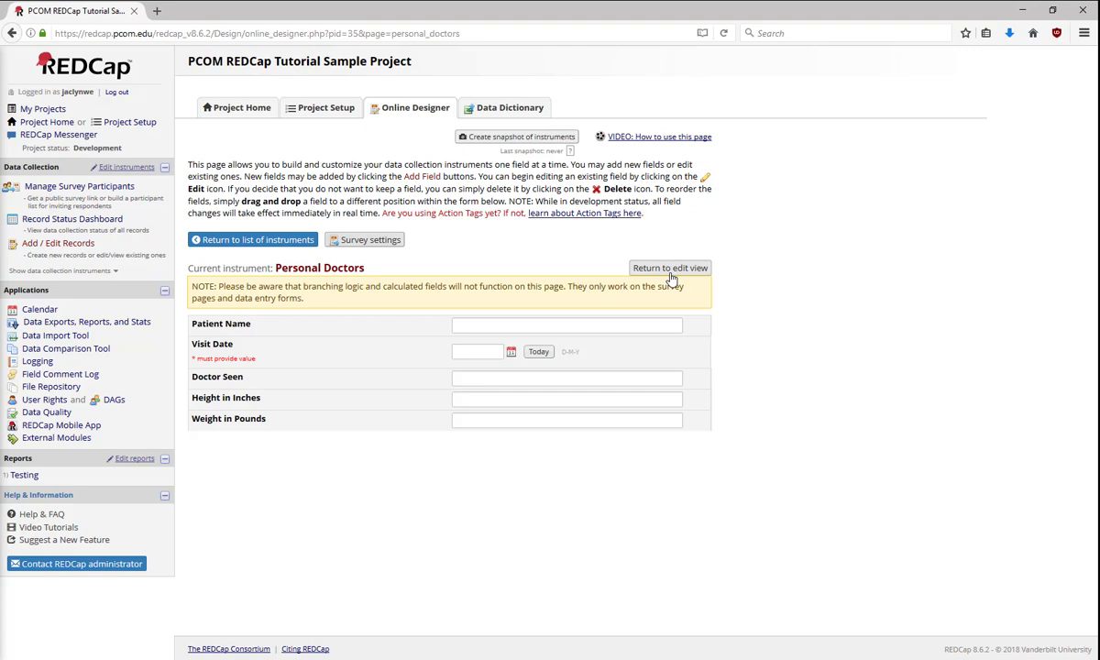
Step: Go to the project's Data Dictionary page to get the current data dictionary CSV
left_click(502, 109)
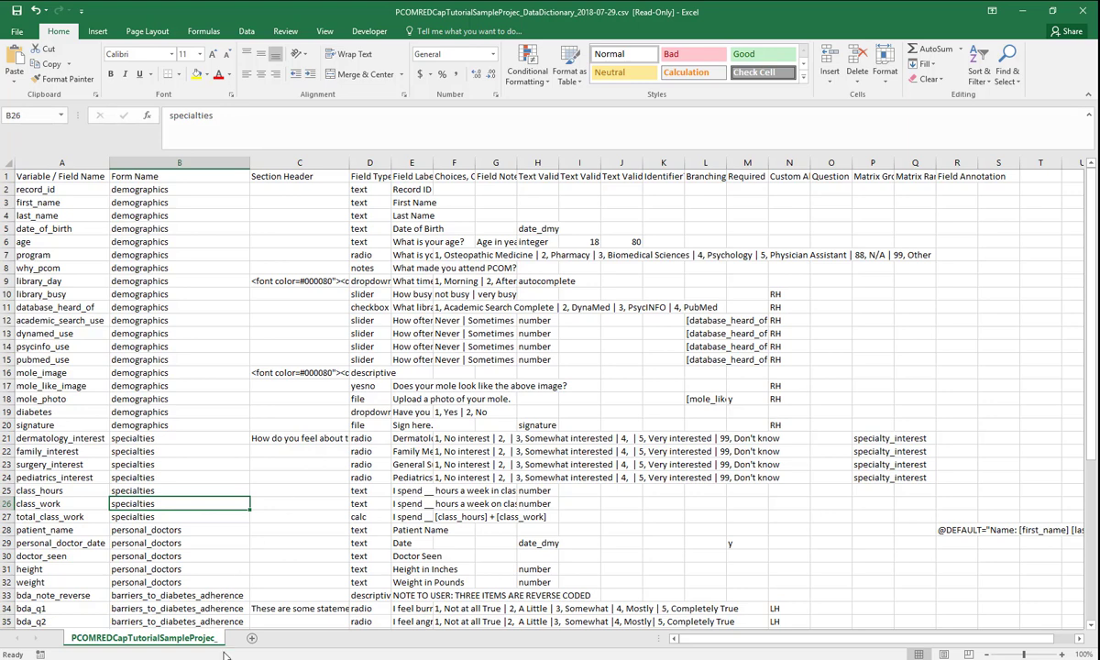
Step: Leave the data dictionary CSV in Excel and return to REDCap's Data Dictionary page
key("alt+Tab")
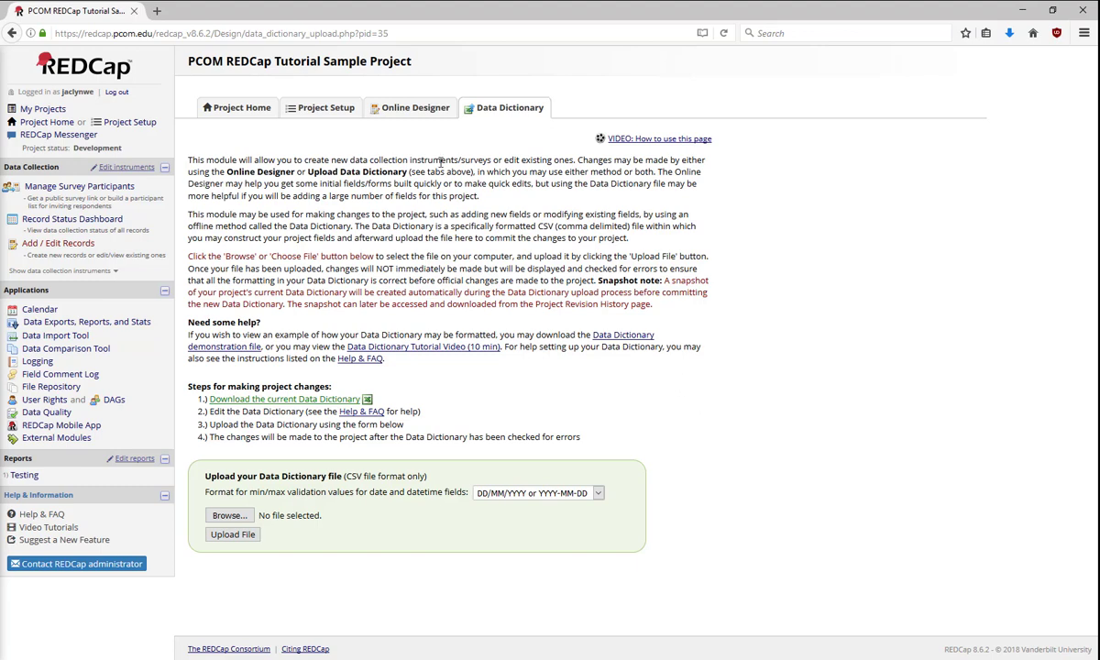
Step: Go to the Project Setup page to see the enabled optional modules
left_click(317, 108)
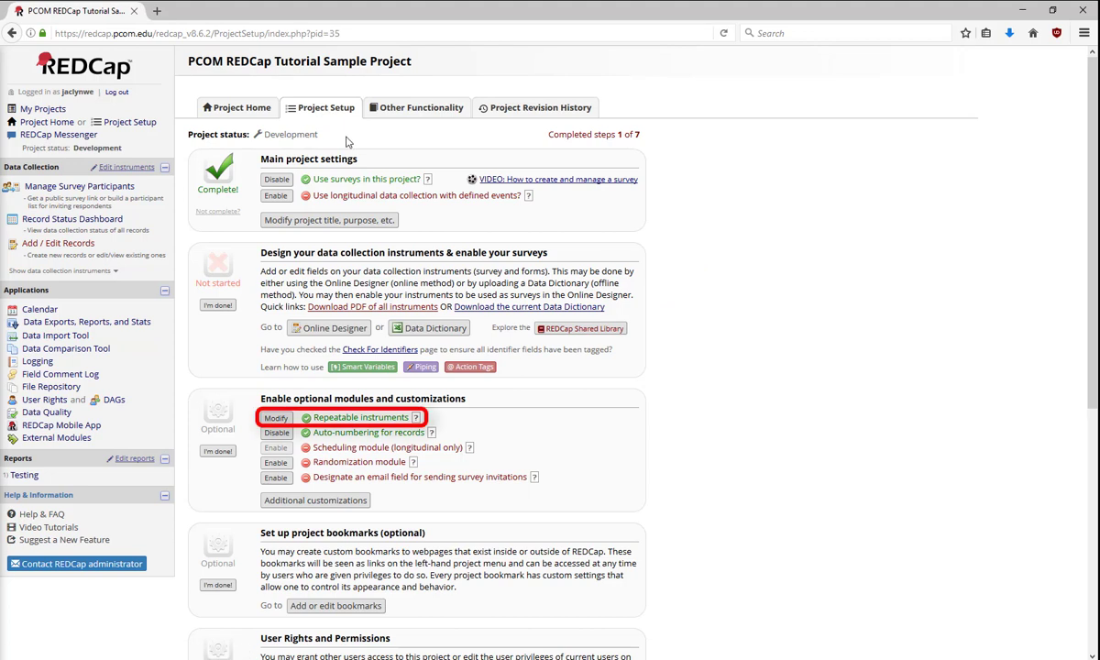
Step: Enable Personal Doctors as a repeatable instrument with custom label [visit_date] and save
left_click(283, 420)
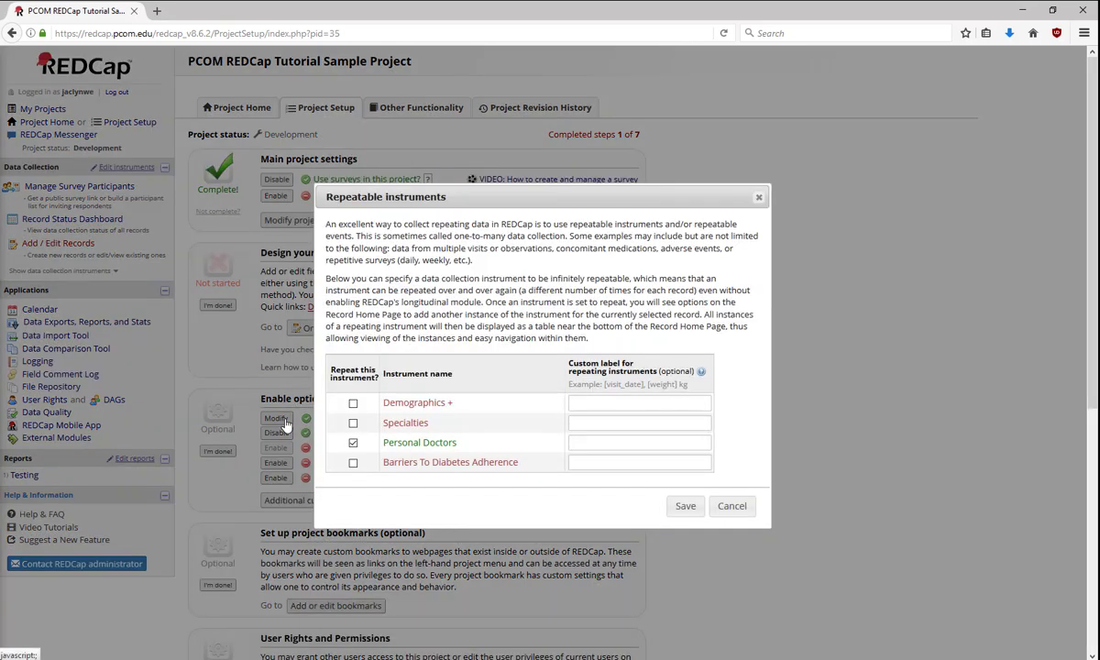
left_click(594, 440)
type("[visit_date]")
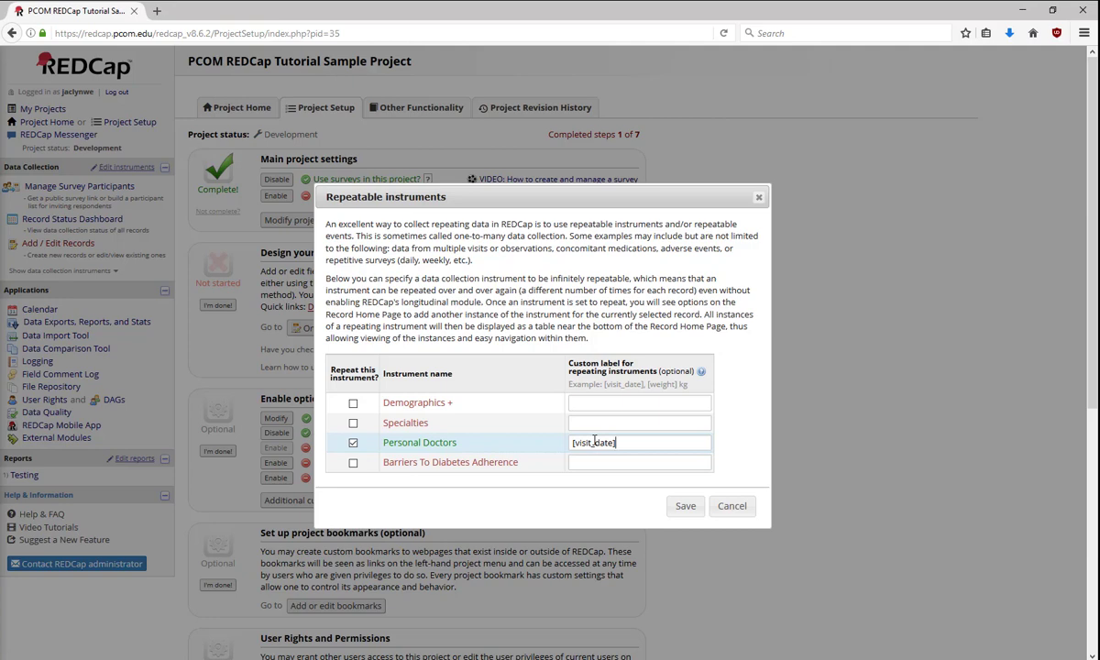
left_click(684, 507)
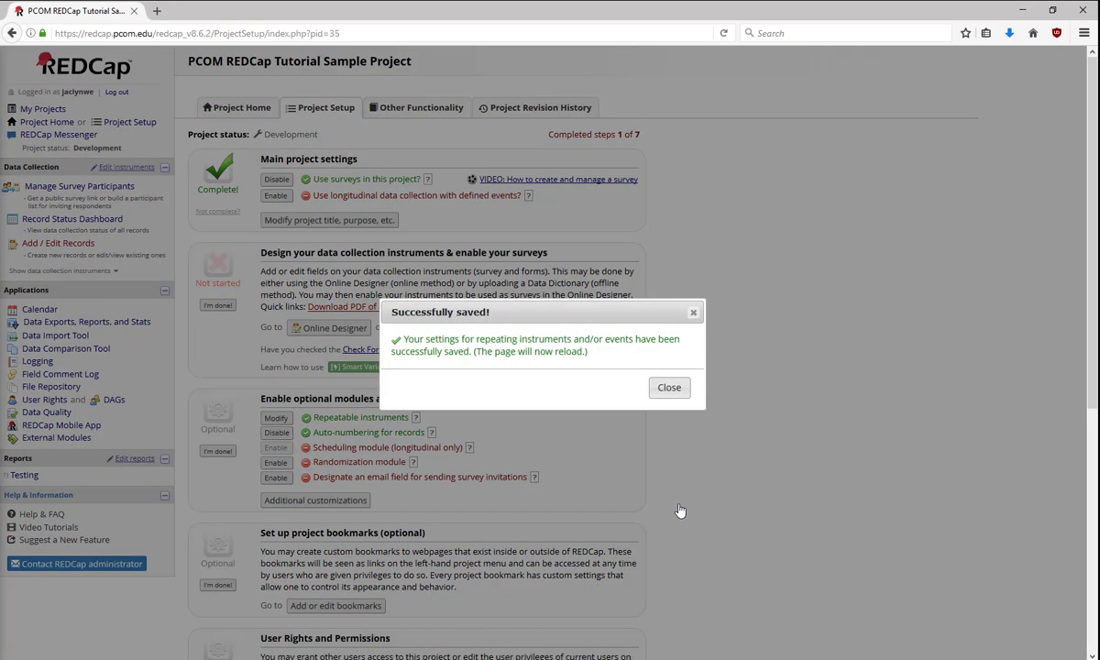
left_click(679, 388)
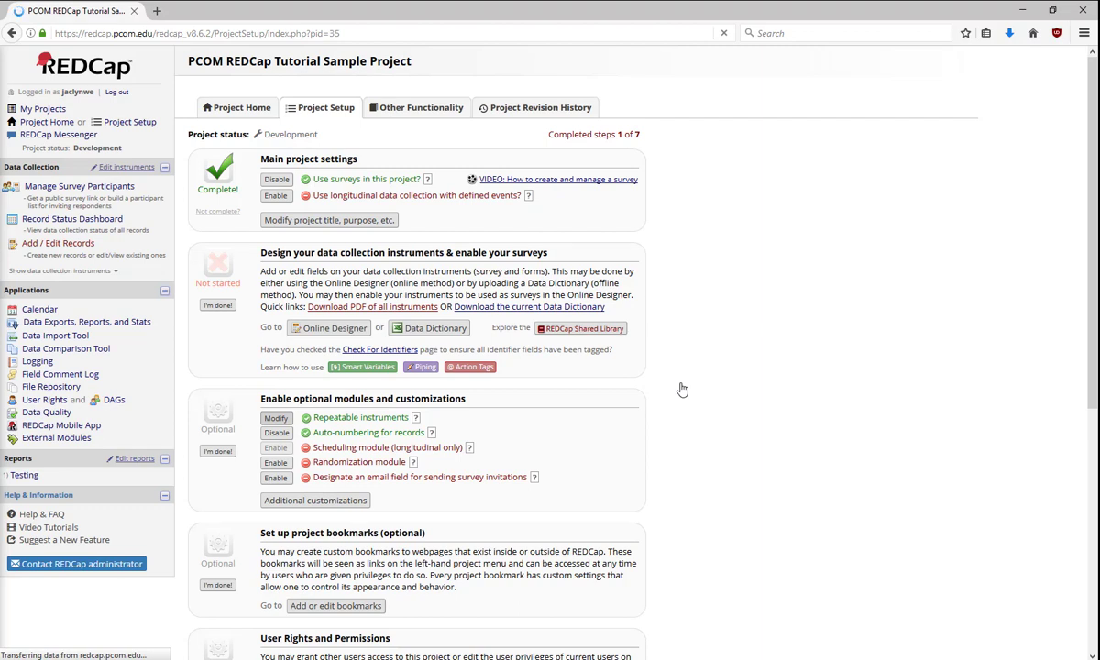
Step: Open record 1's home page and display its Personal Doctors instances
left_click(57, 243)
left_click(495, 185)
left_click(488, 211)
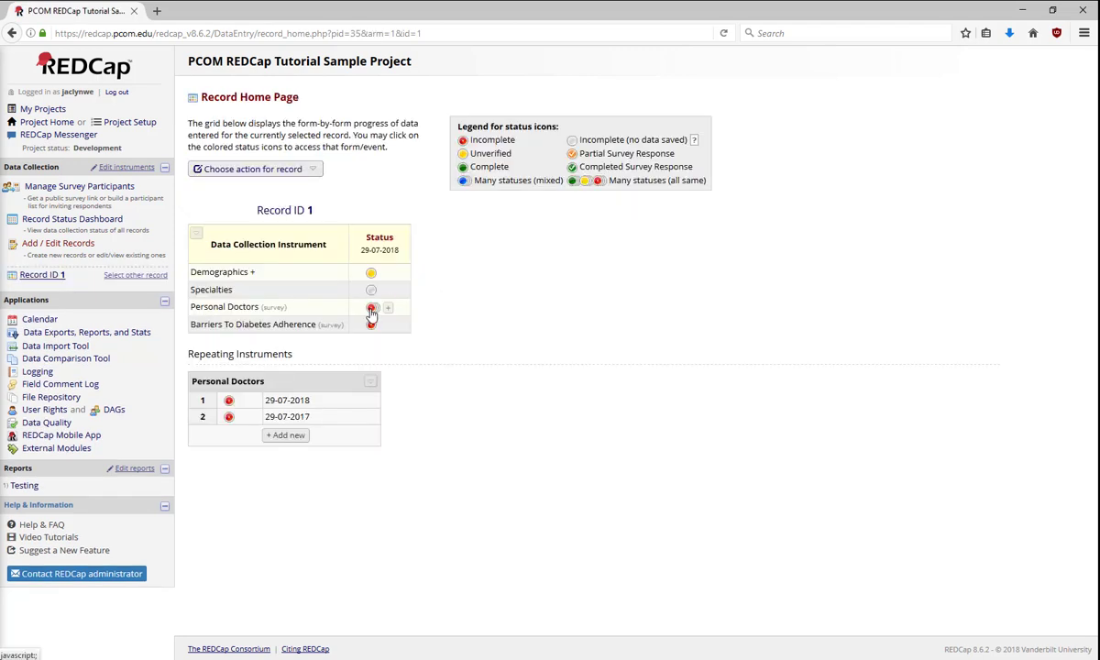
left_click(371, 311)
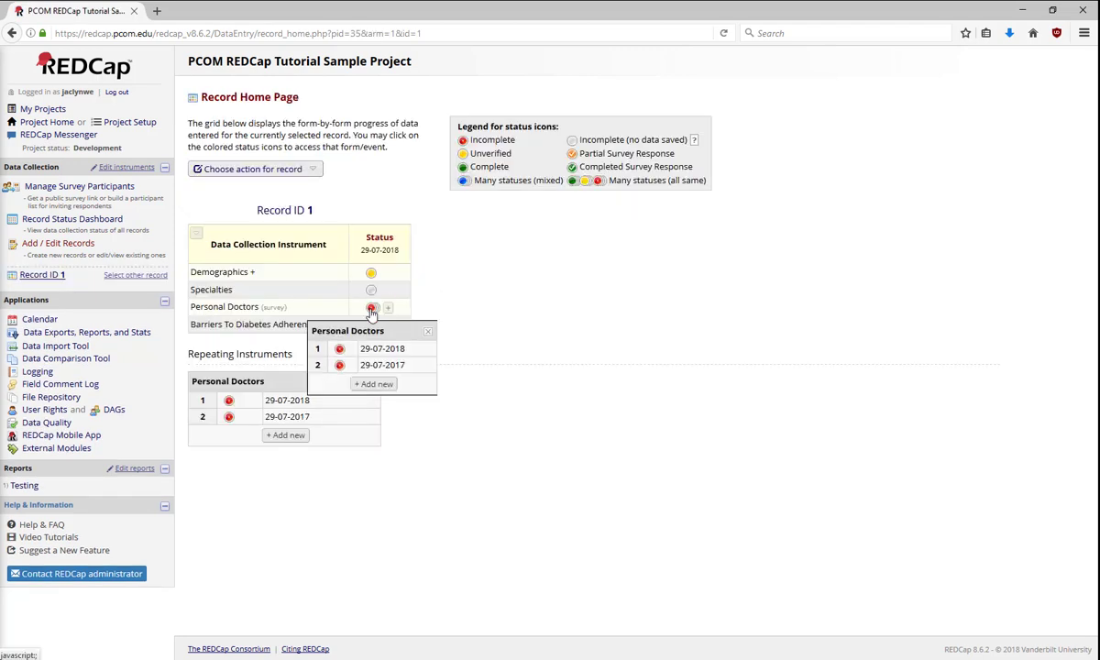